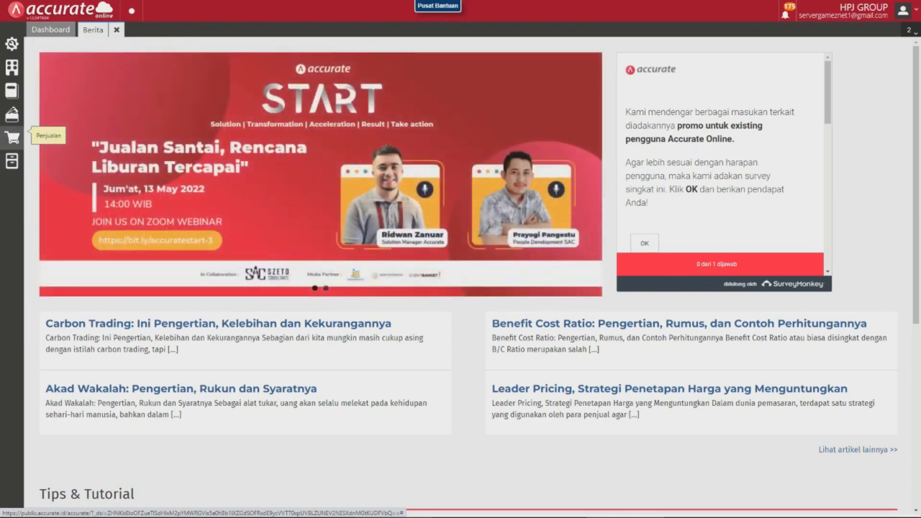
Start a new sales invoice for customer Znet 1 Shift 1 and check the invoice date.
left_click(12, 138)
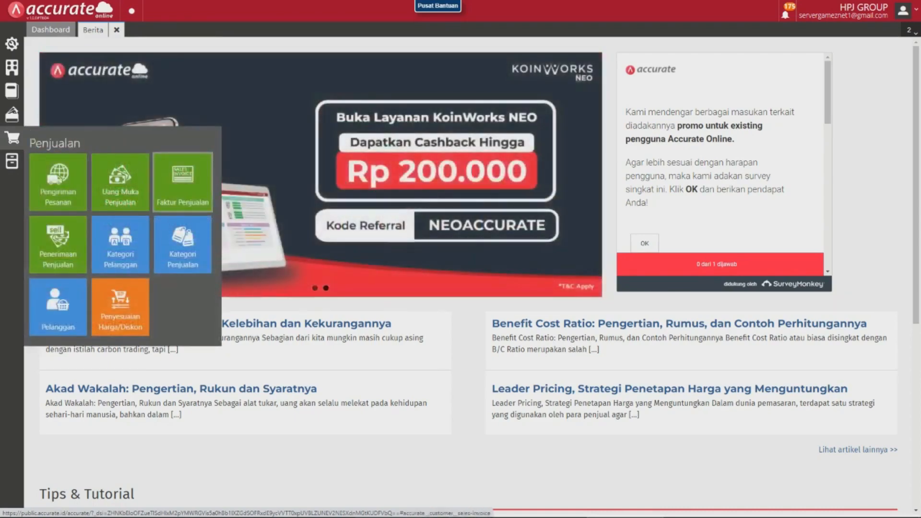
left_click(182, 182)
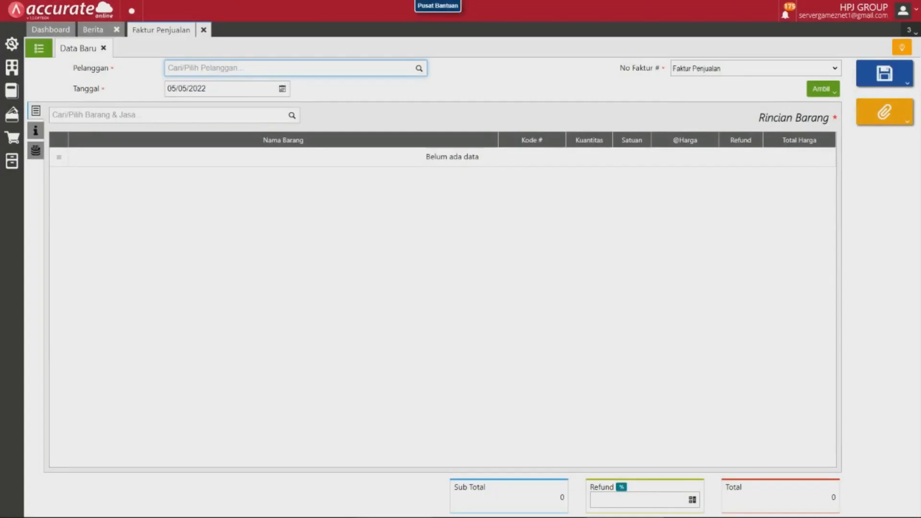
type("znet")
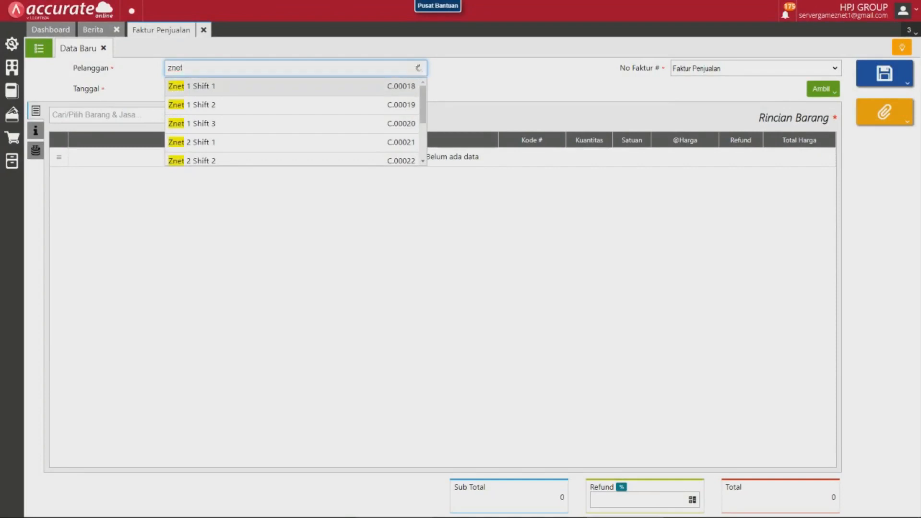
key("Return")
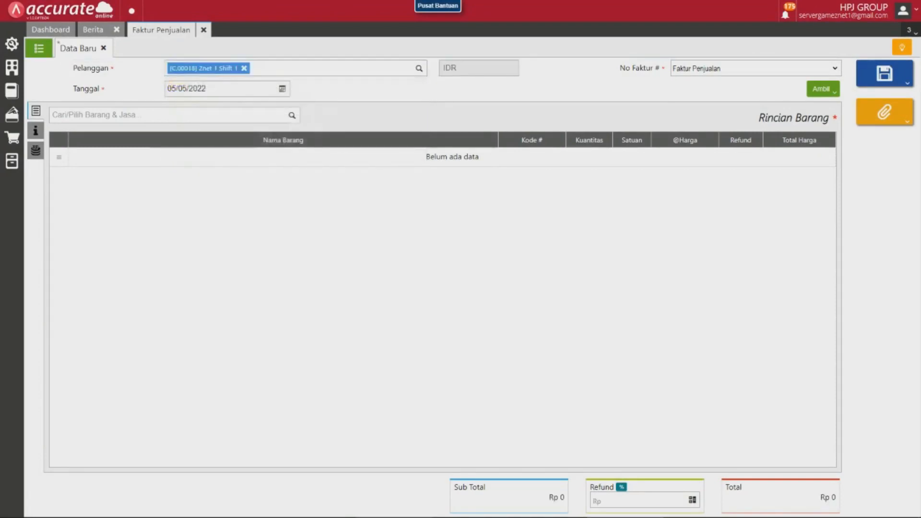
left_click(282, 89)
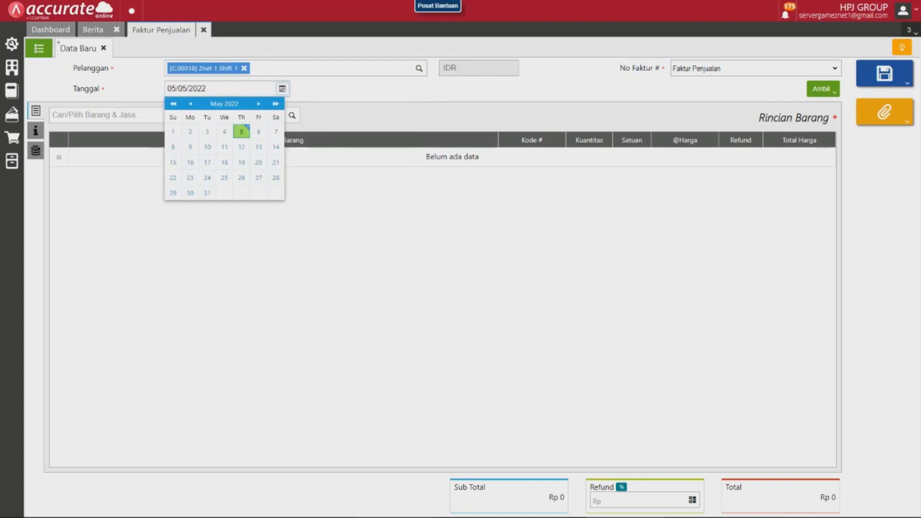
left_click(282, 89)
Add the item Billing Znet 1 to the invoice with a unit price of Rp 428.000.
left_click(168, 115)
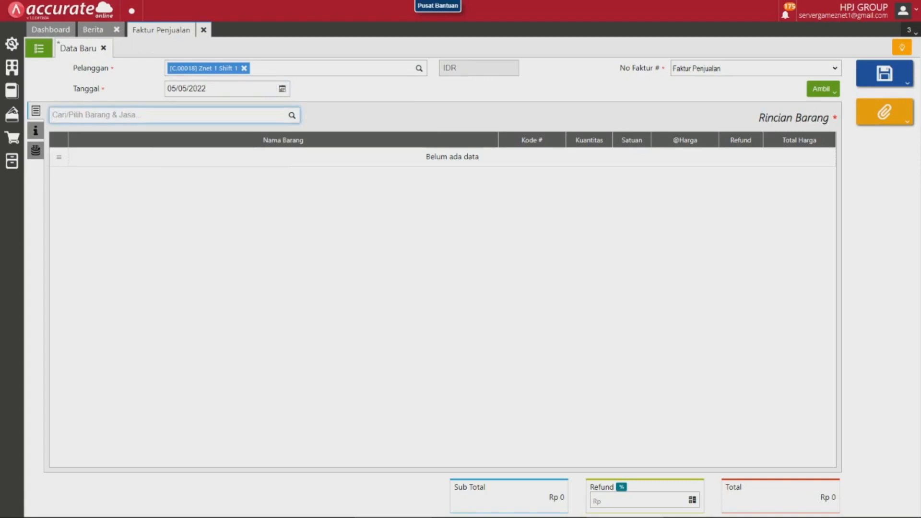
type("billing ")
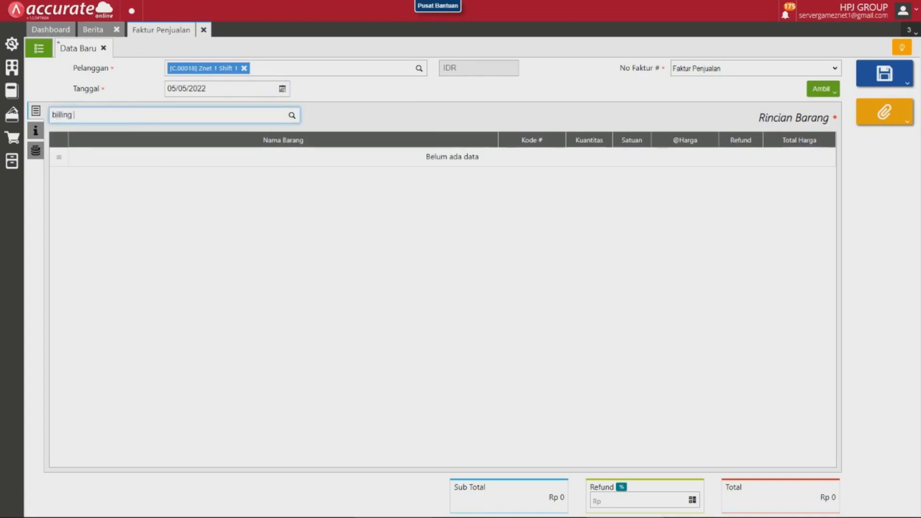
type("zne")
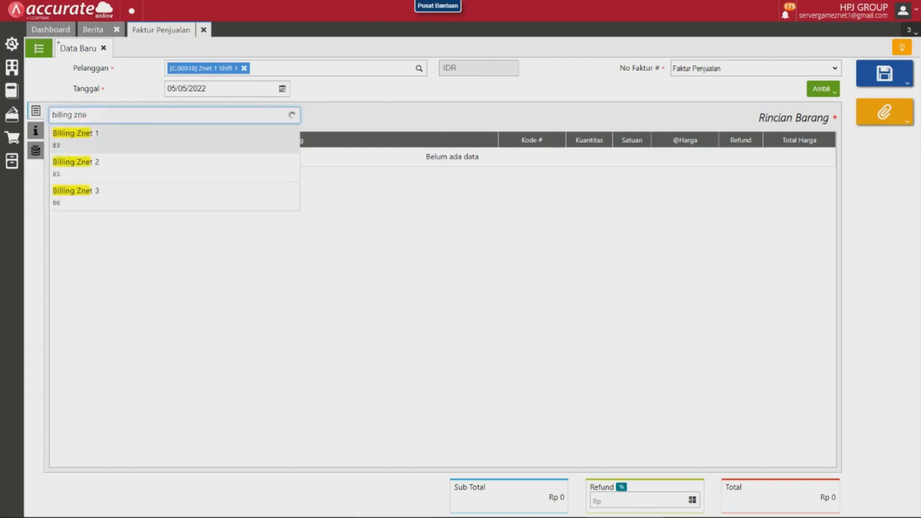
key("Return")
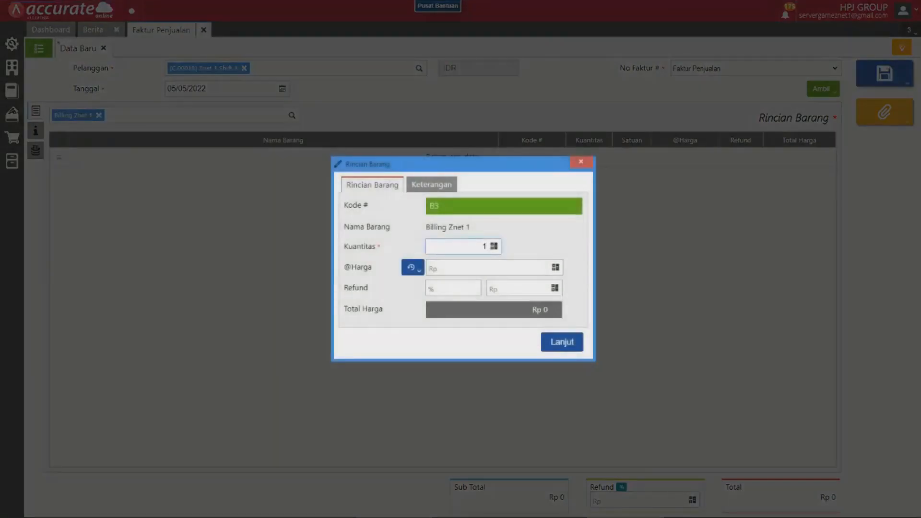
left_click(547, 267)
type("428.00")
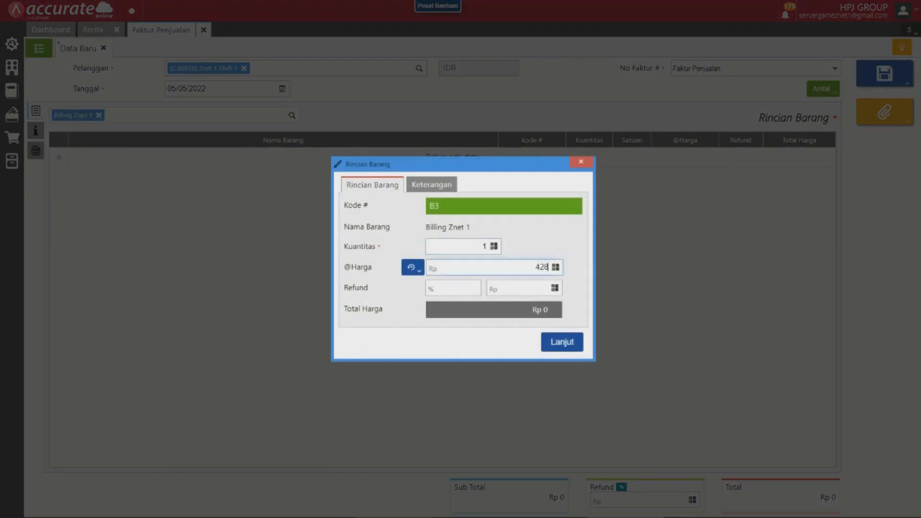
type("0")
key("Return")
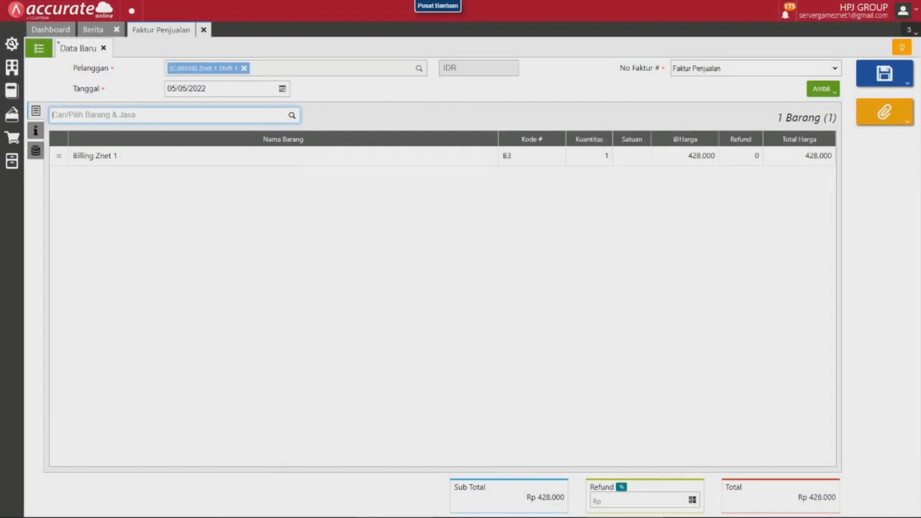
Add the item snack znet 1 to the invoice with a unit price of Rp 302.500.
type("snad")
type("k")
type(" zn")
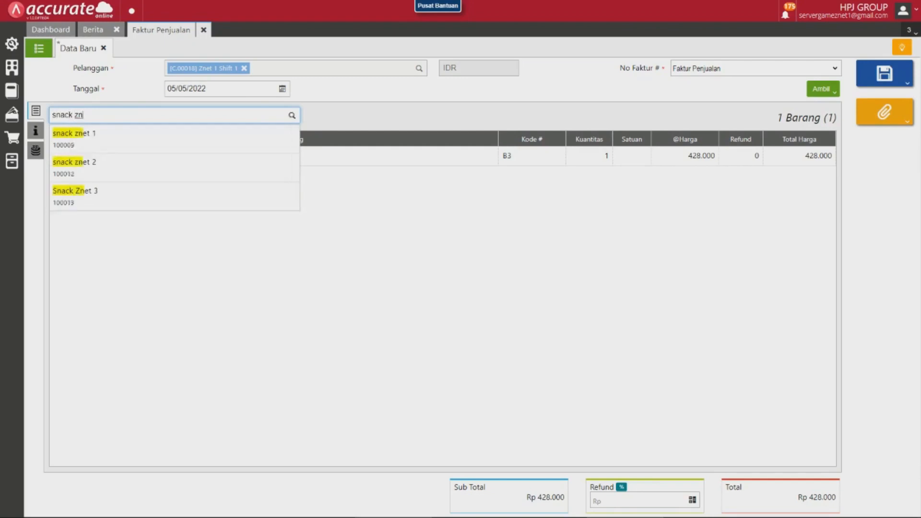
key("Down")
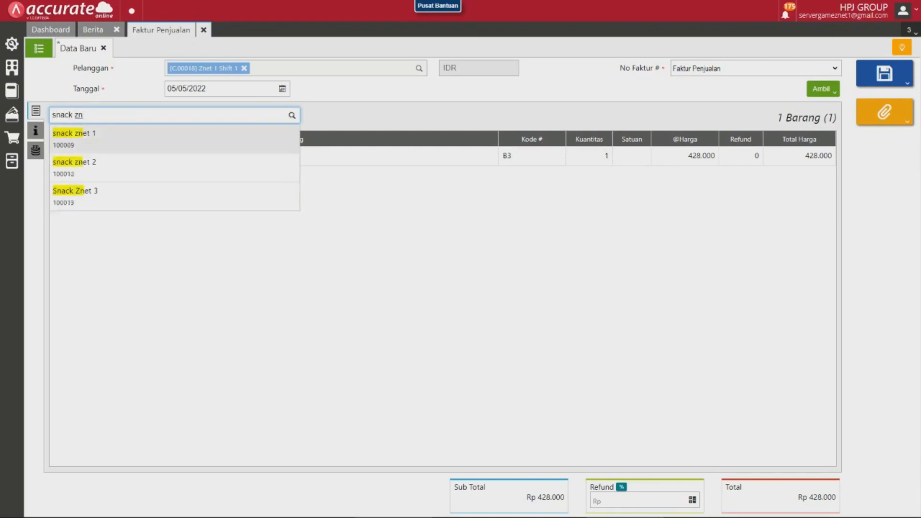
key("Return")
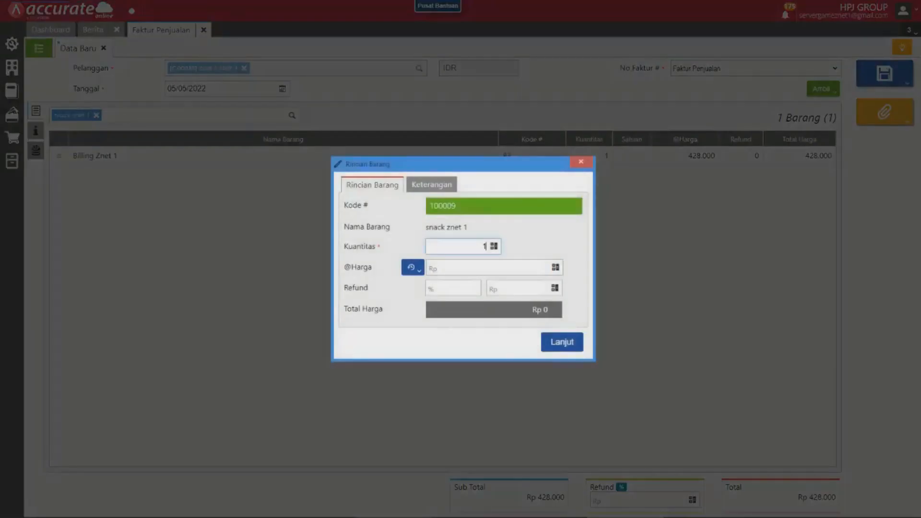
left_click(547, 268)
type("3")
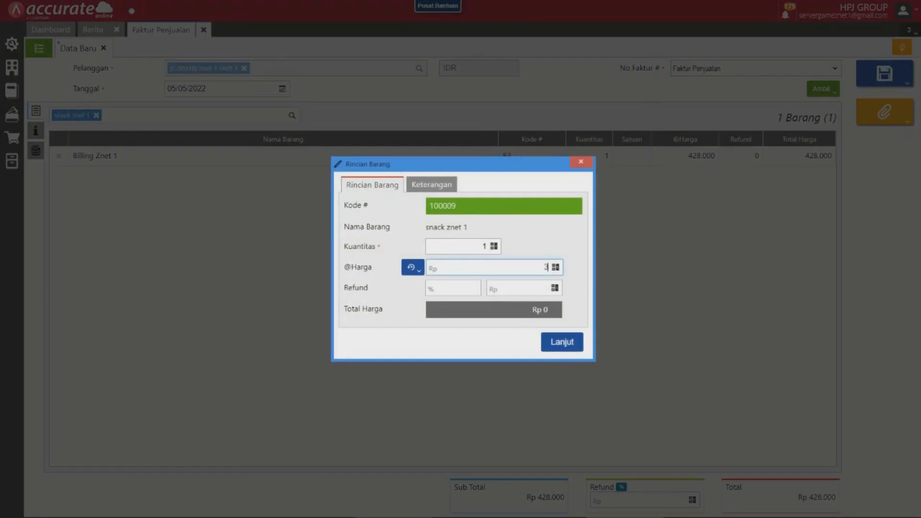
type("02.500")
key("Return")
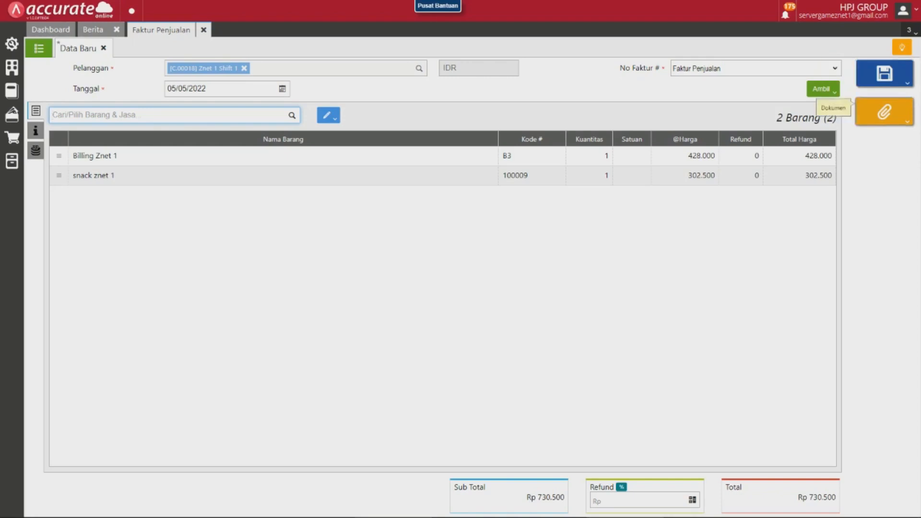
Attach the file Znet1 Billing Shift 1 05052022.png to the invoice with the description "billing".
left_click(884, 111)
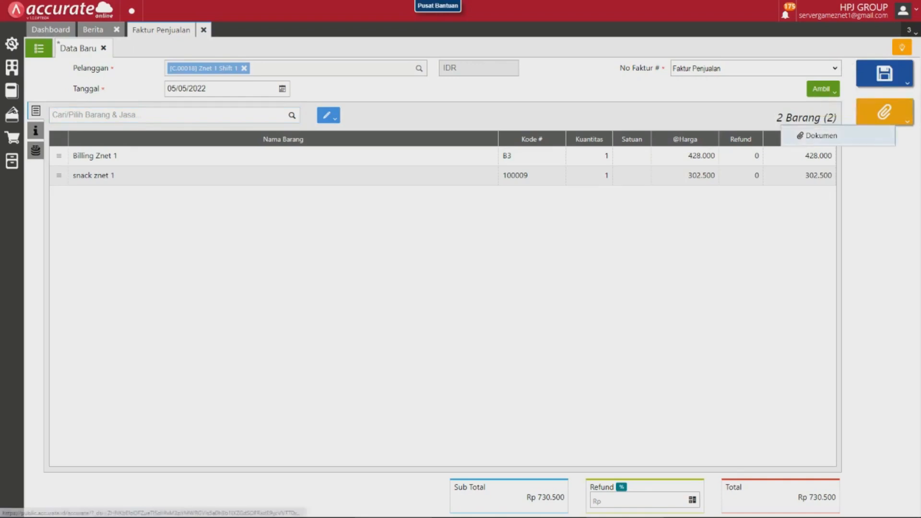
left_click(818, 135)
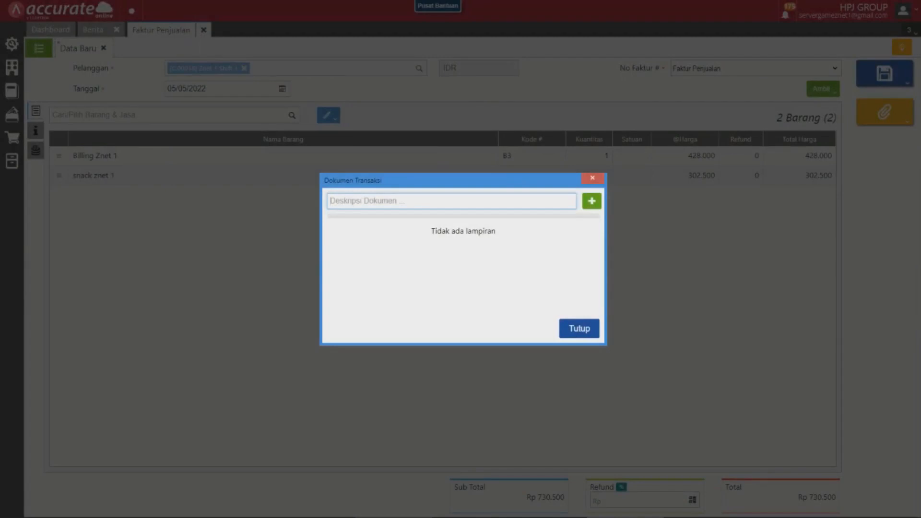
type("billing")
left_click(592, 201)
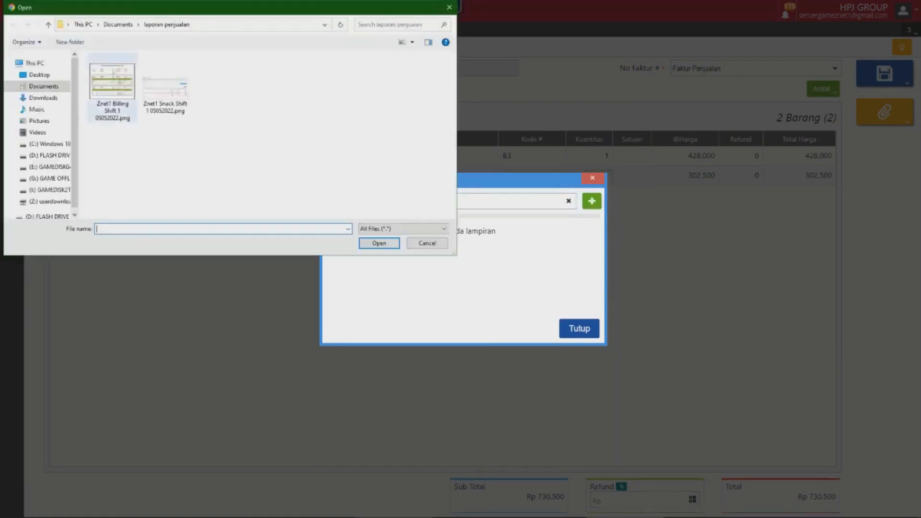
left_click(113, 88)
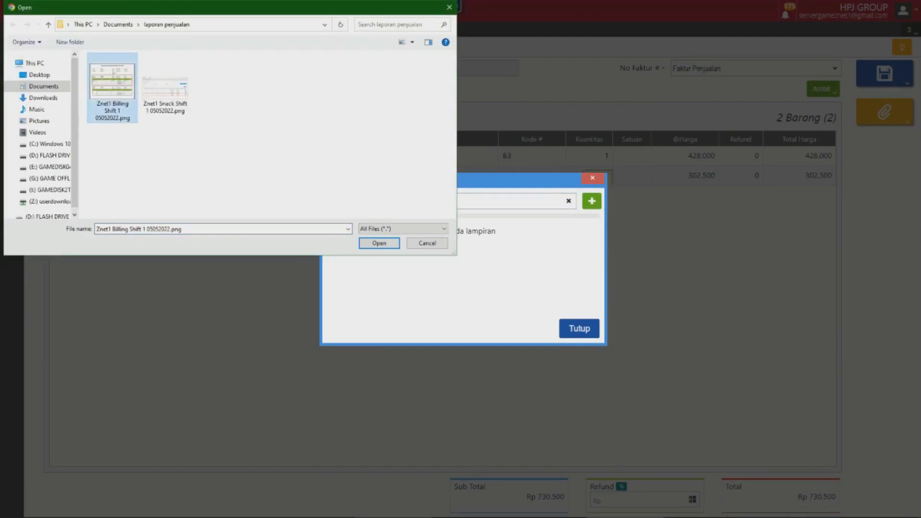
left_click(379, 242)
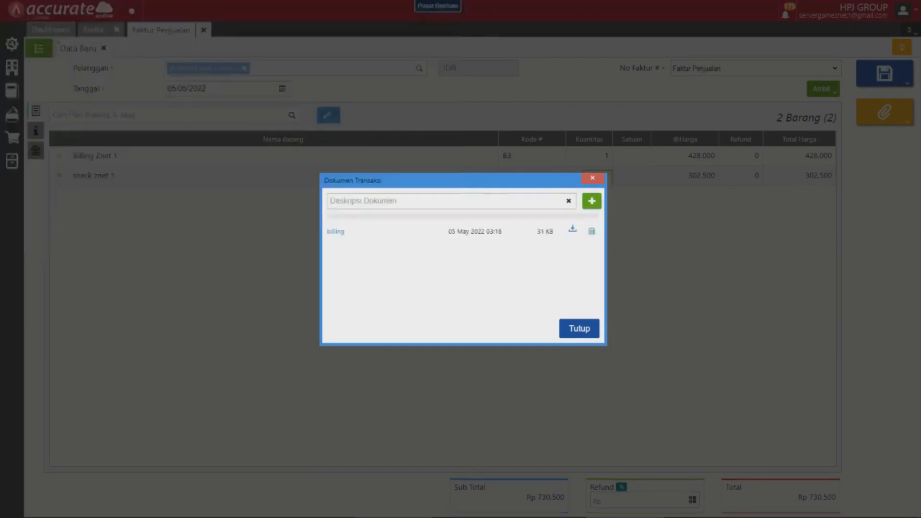
Attach the file Znet1 Snack Shift 1 05052022.png with the description "snack" and close the transaction documents.
left_click(383, 201)
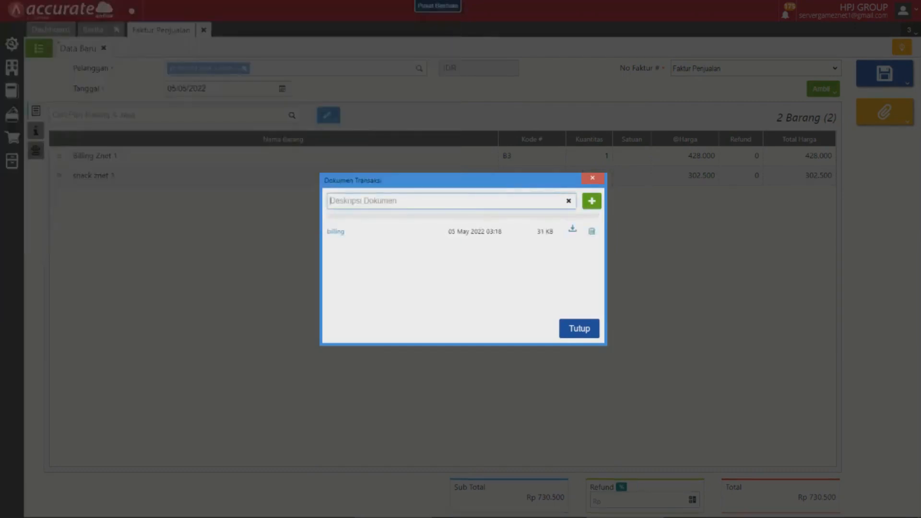
type("snack")
left_click(591, 201)
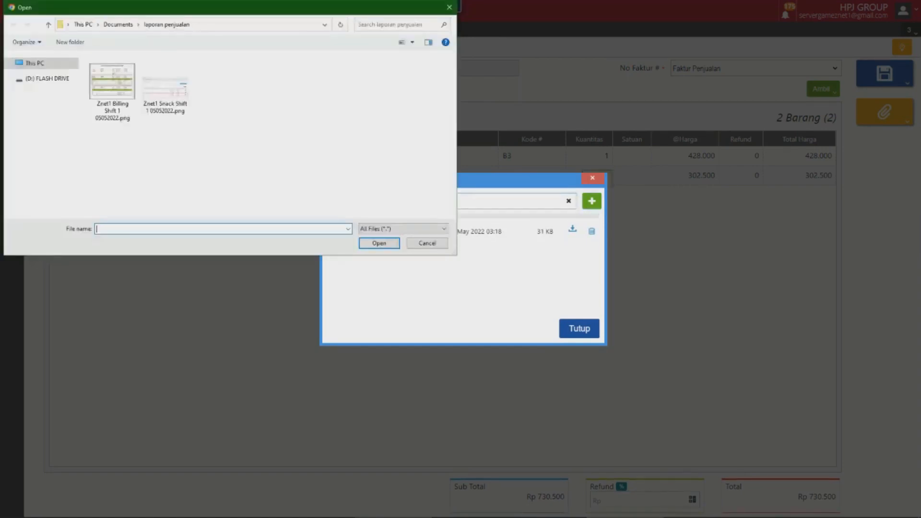
left_click(166, 89)
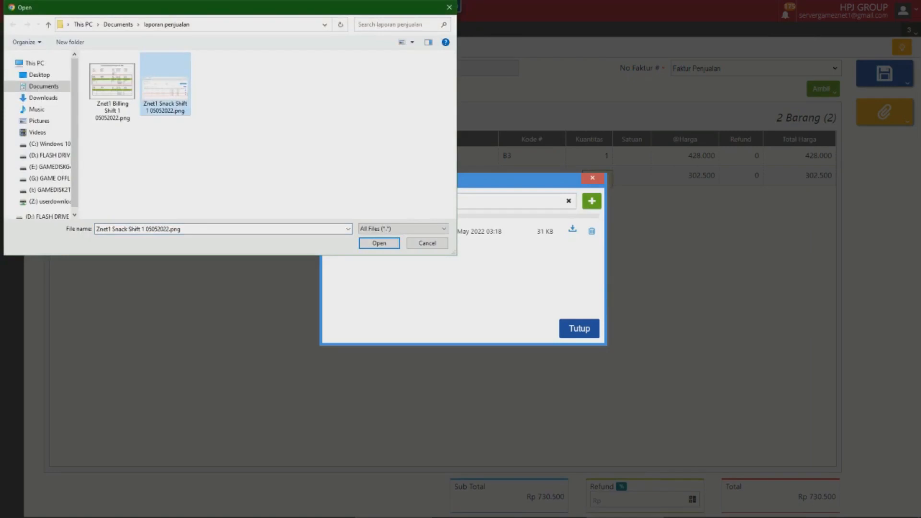
key("Return")
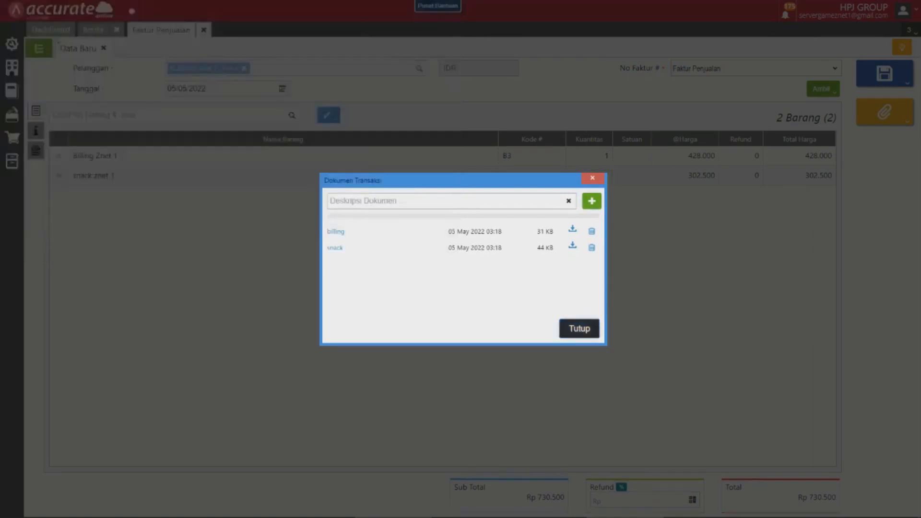
left_click(579, 328)
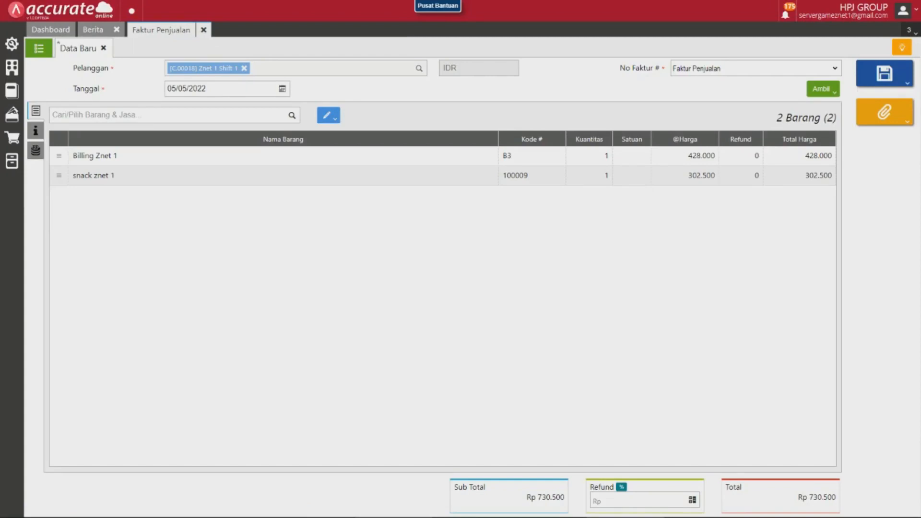
Set the invoice's branch (Cabang) to ZNET 1 in the additional information.
left_click(35, 131)
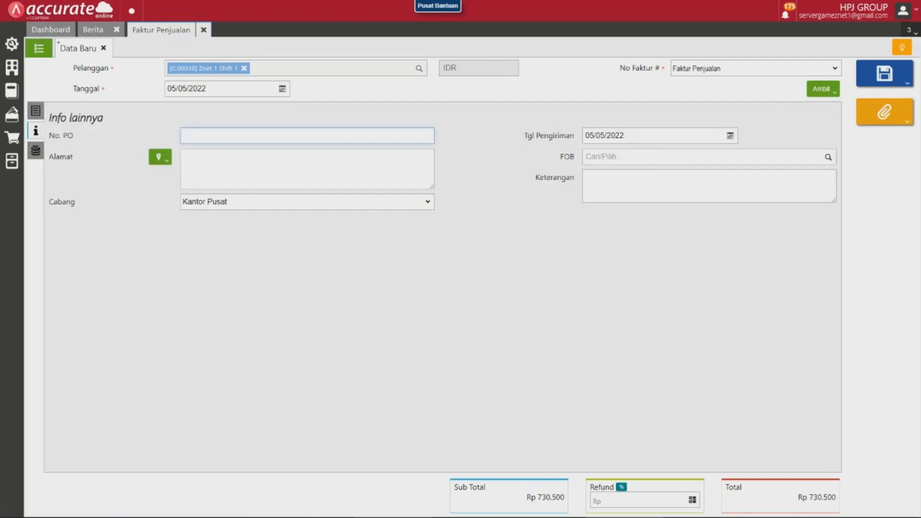
left_click(307, 202)
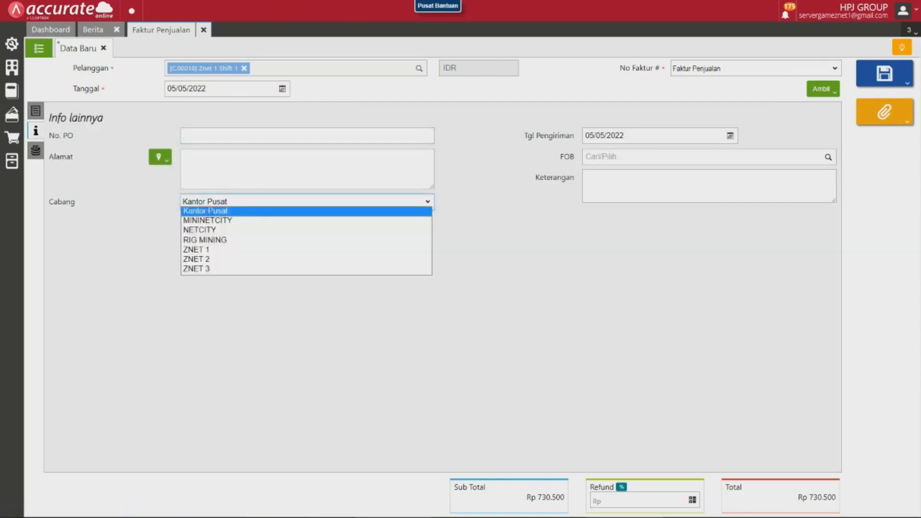
key("Down")
key("Down")
key("Down")
key("Down")
key("Return")
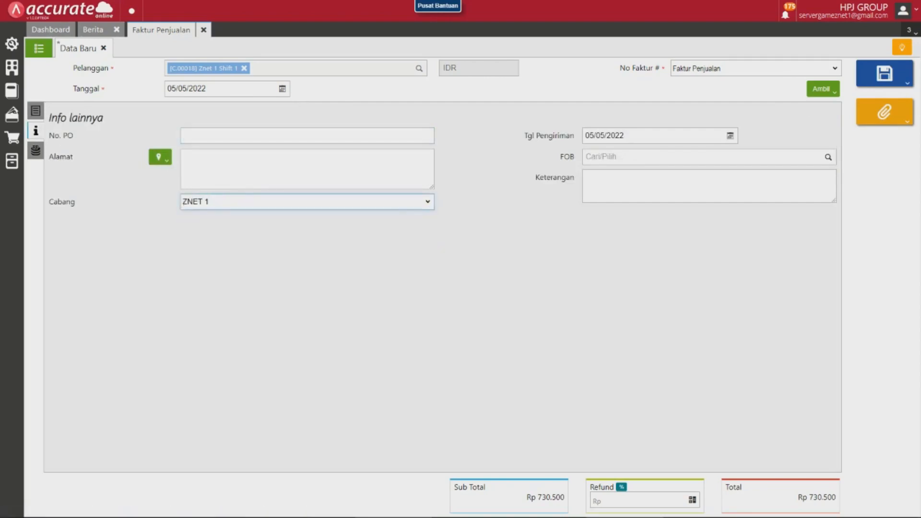
Enter "znet 1 shift 1" as the invoice's description (Keterangan).
left_click(709, 186)
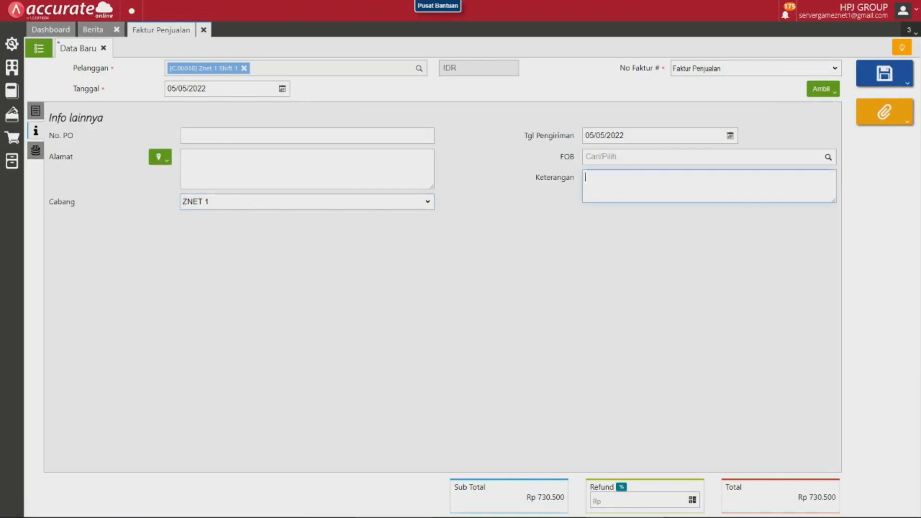
type("znet 1 shift 1")
Request approval for the invoice (Ajukan Persetujuan) and write the message "znet 1 shift 1" to the approver.
left_click(884, 73)
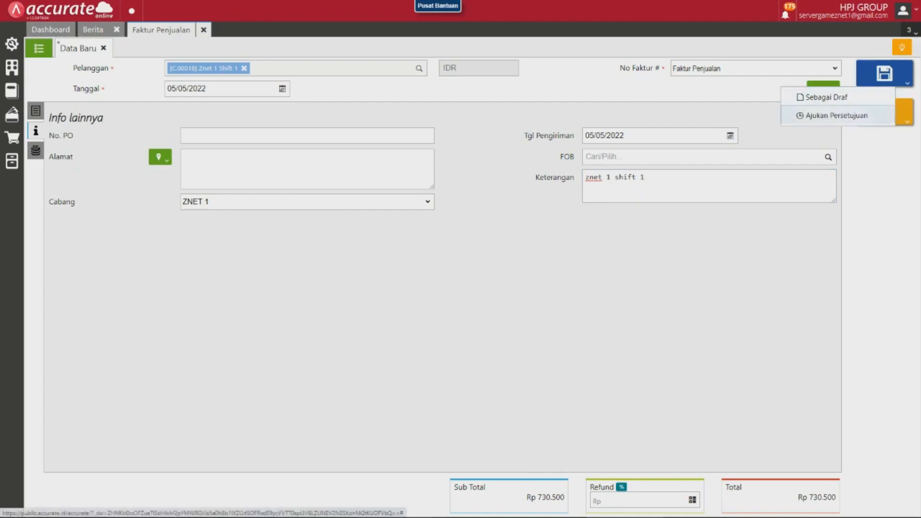
left_click(836, 115)
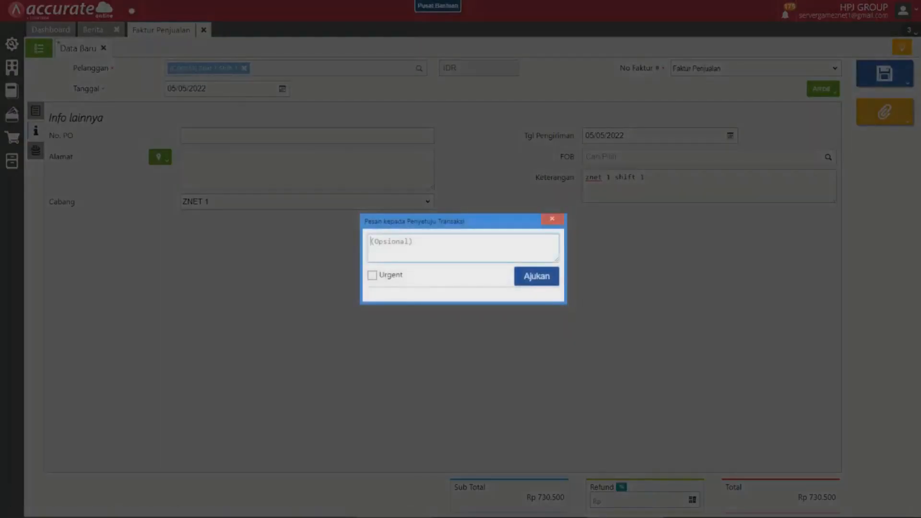
type("znet 1 shift 1")
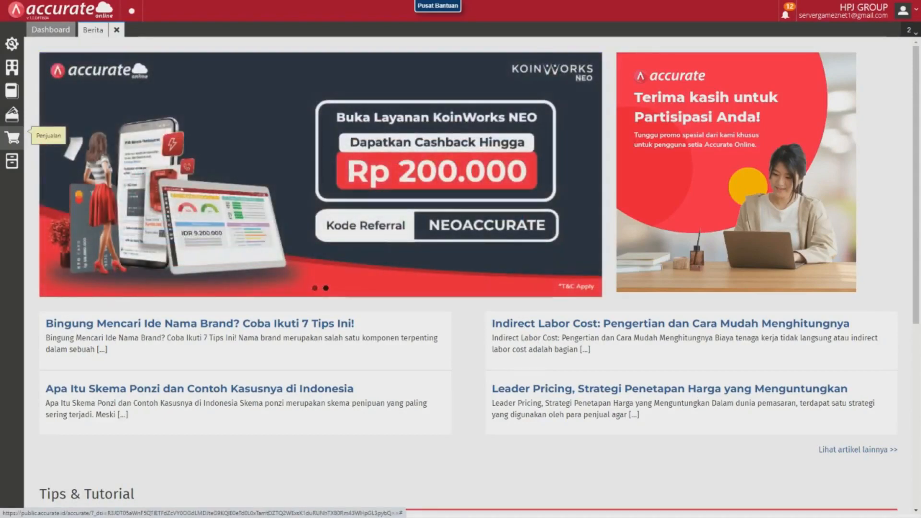
Bring up the list of sales invoices (Faktur Penjualan) and filter it to the status Belum Lunas.
left_click(12, 137)
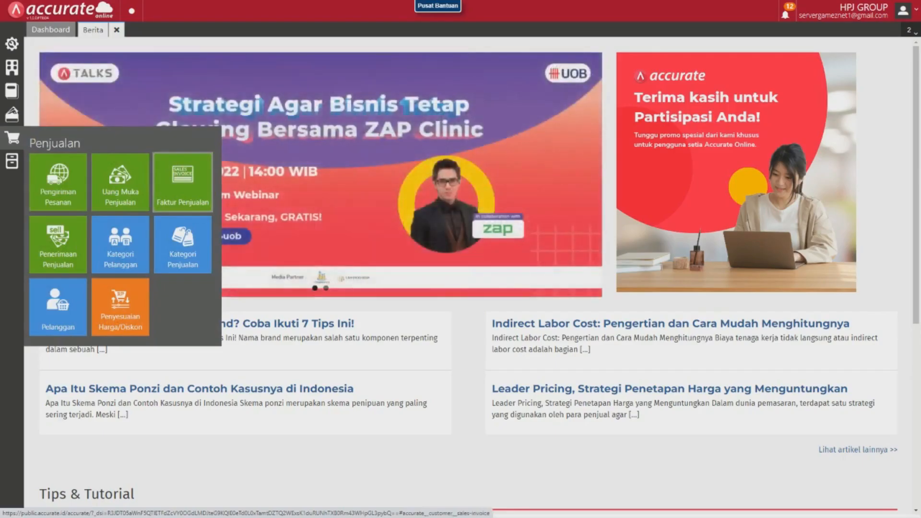
left_click(182, 185)
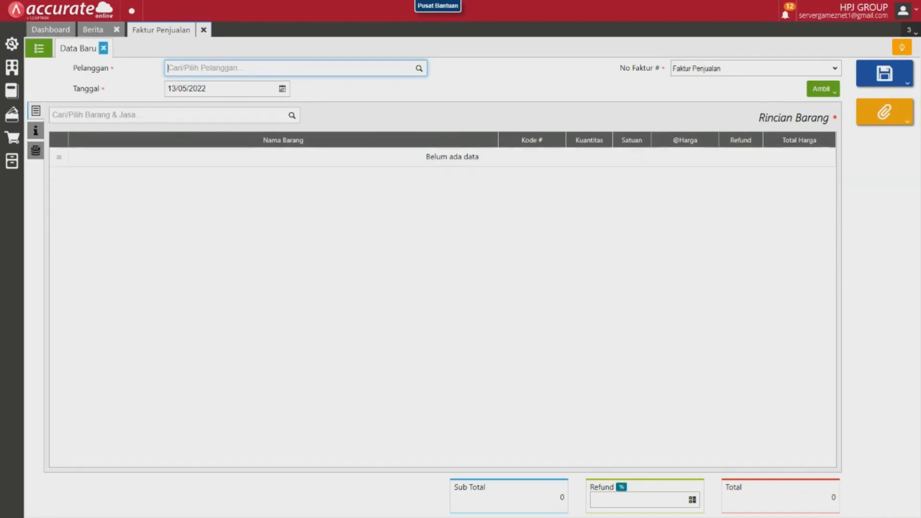
left_click(103, 48)
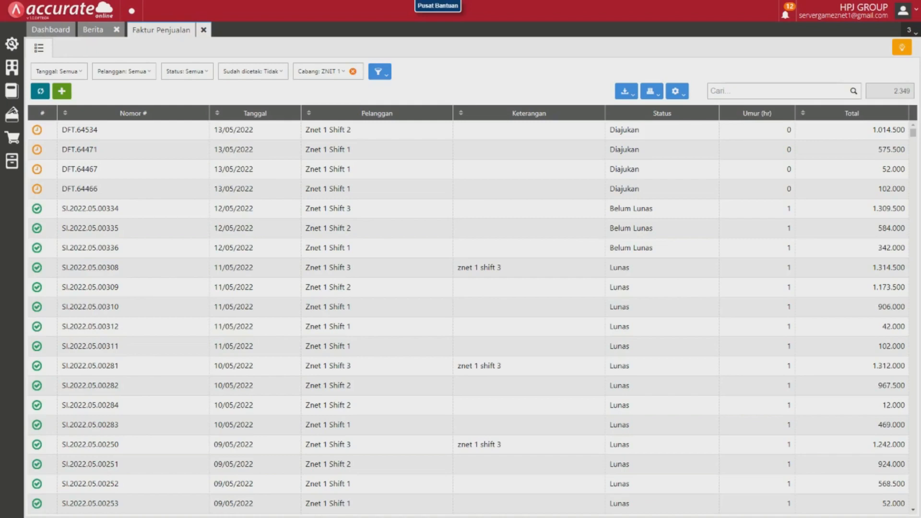
left_click(187, 71)
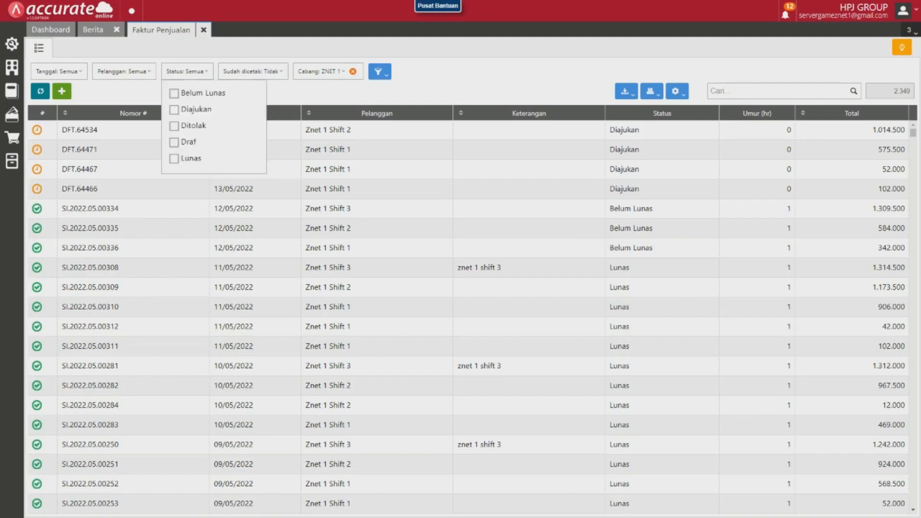
left_click(175, 93)
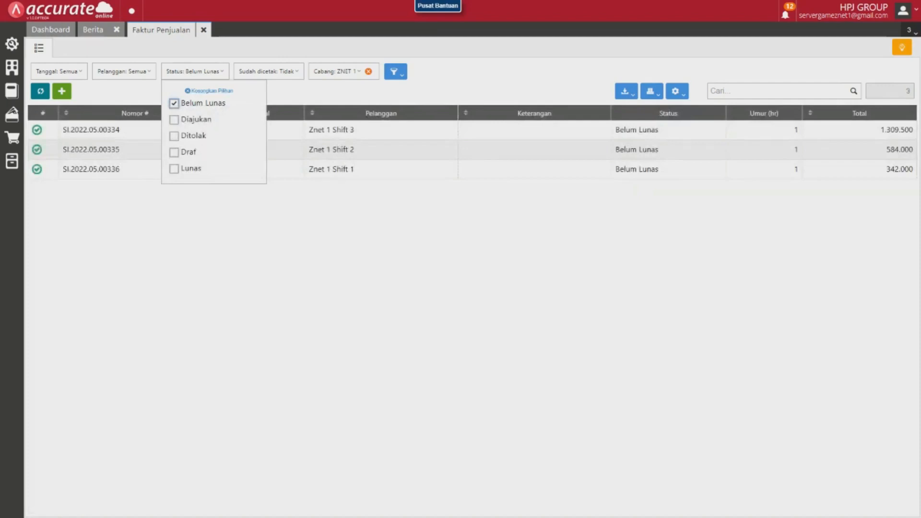
left_click(194, 71)
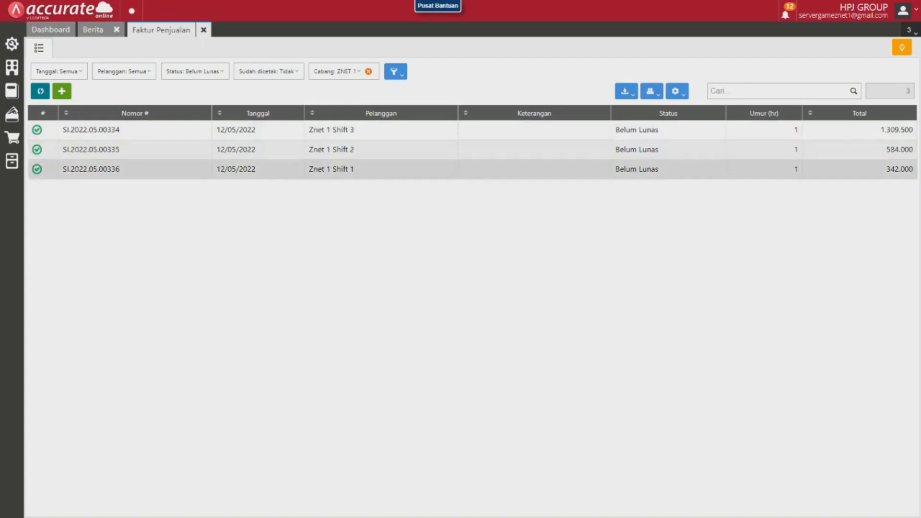
Create a payment (Pembayaran) from the unpaid Znet 1 Shift 1 invoice and set its payment value (Nilai Pembayaran) to 342.000.
left_click(331, 170)
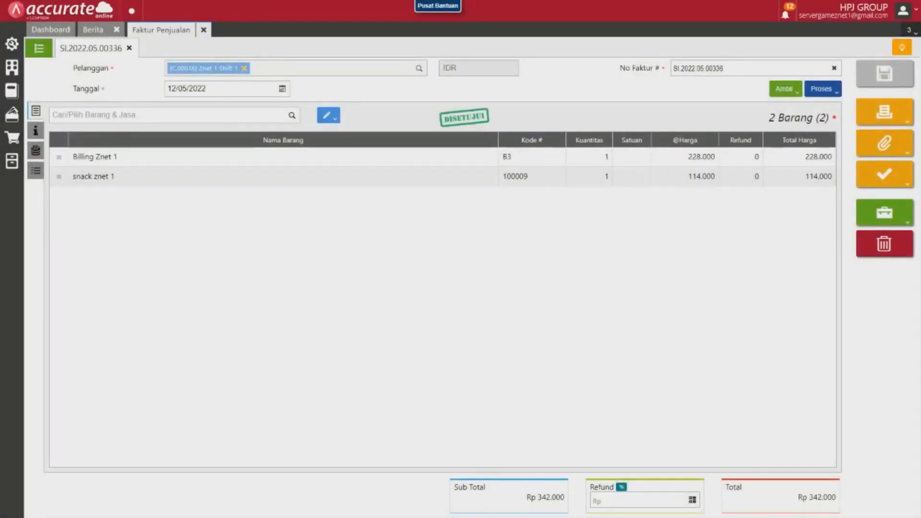
left_click(822, 89)
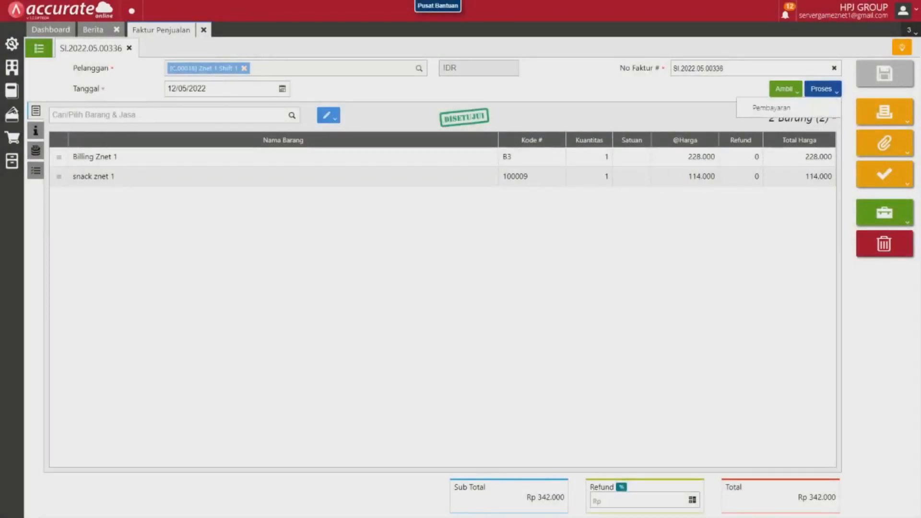
left_click(771, 108)
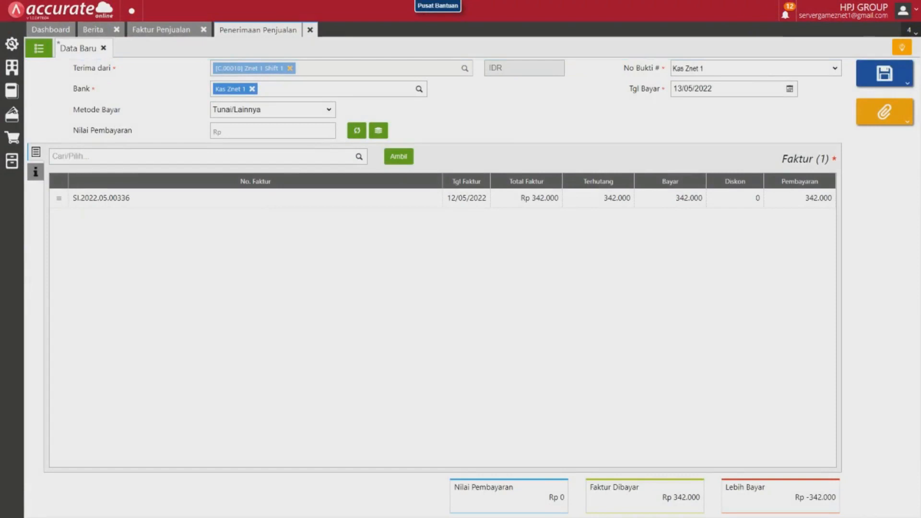
left_click(292, 130)
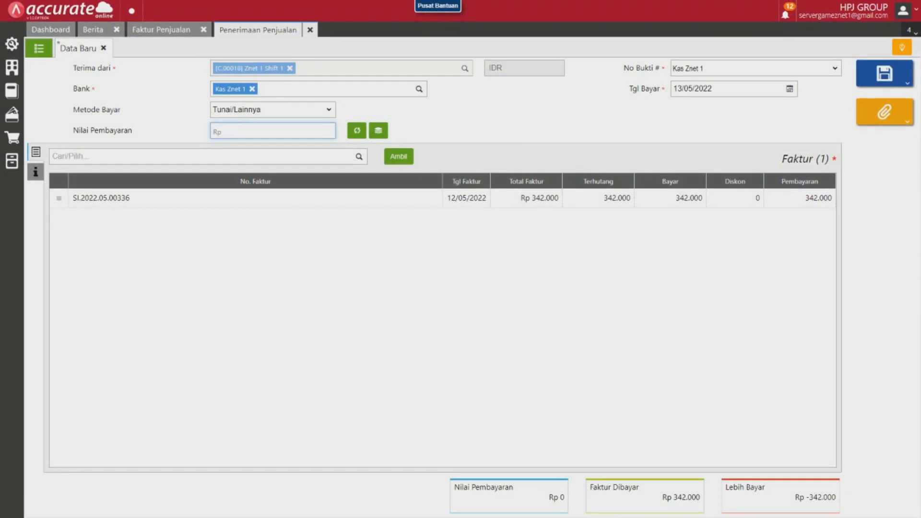
type("342.000")
Submit the Shift 1 payment for approval (Ajukan Persetujuan) as urgent with the message "znet 1 shift 1".
left_click(884, 73)
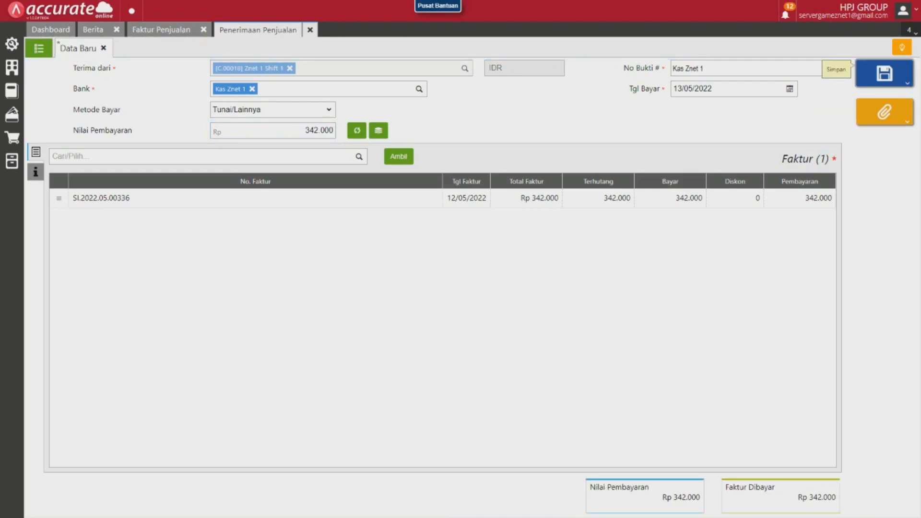
left_click(907, 83)
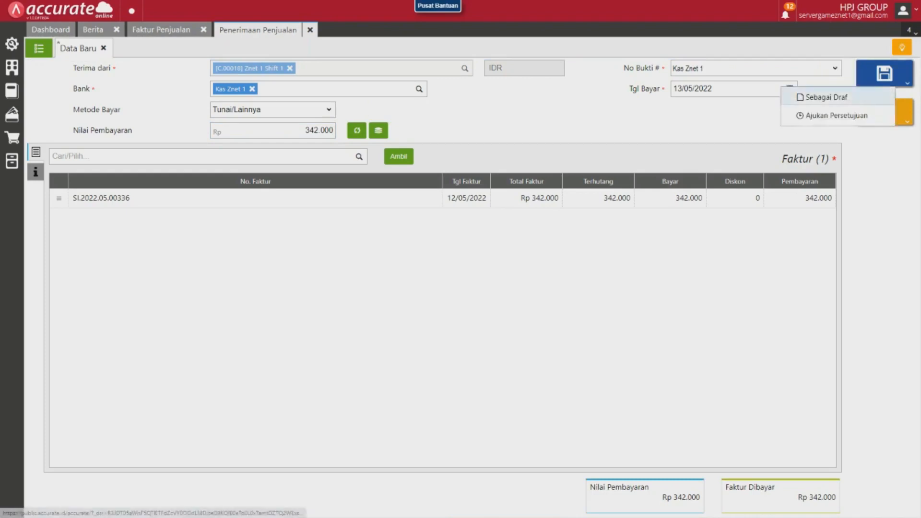
left_click(836, 115)
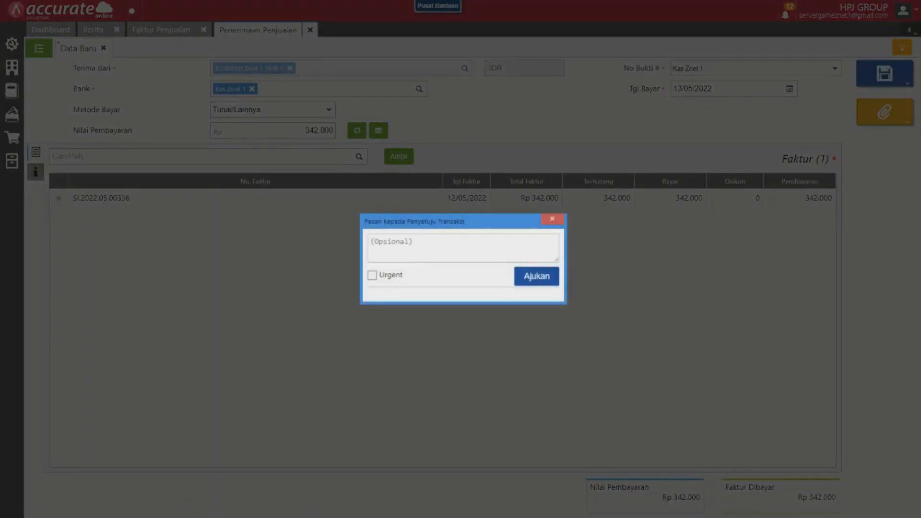
left_click(463, 248)
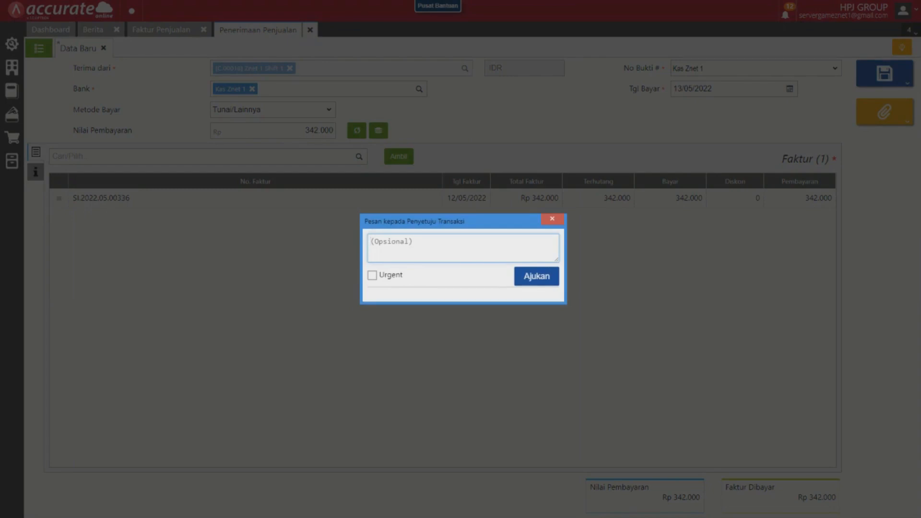
type("znet 1 shift 1")
key("Tab")
key("space")
key("Return")
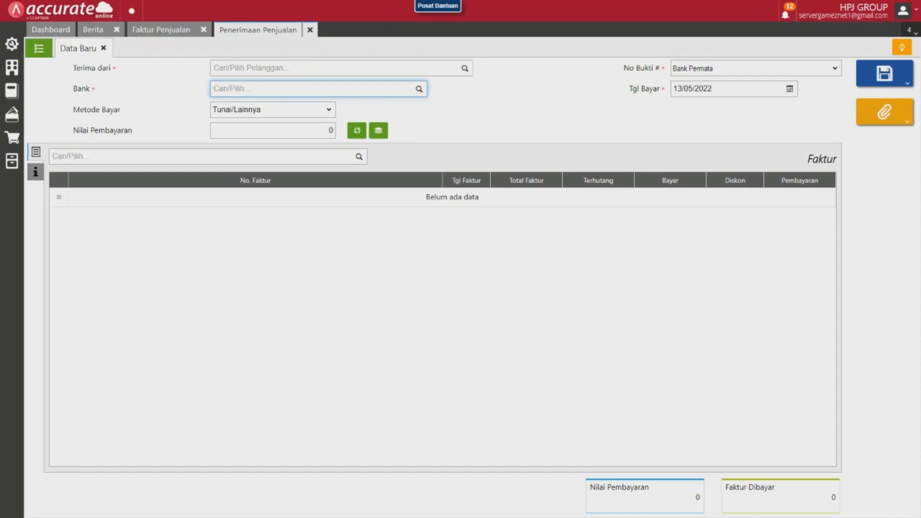
Close the Shift 1 invoice and create a payment from the unpaid Znet 1 Shift 2 invoice with a payment value of 584.000.
left_click(162, 30)
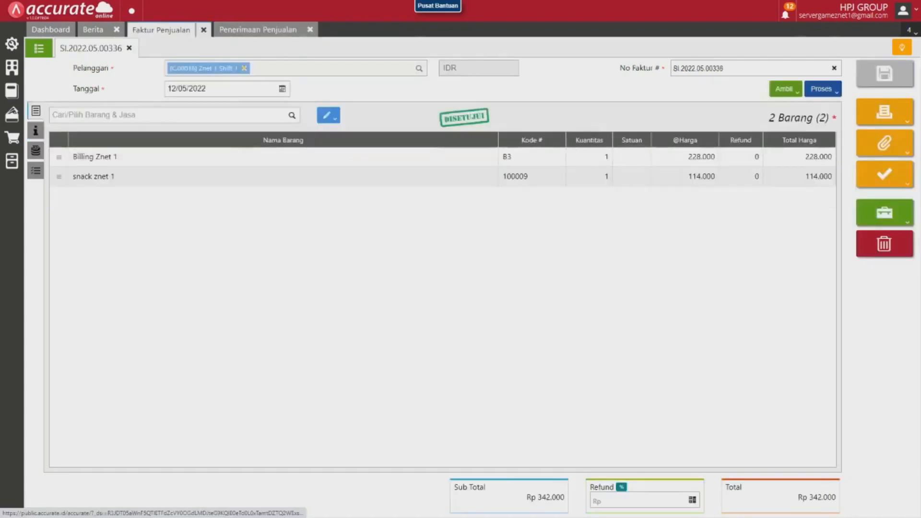
left_click(129, 48)
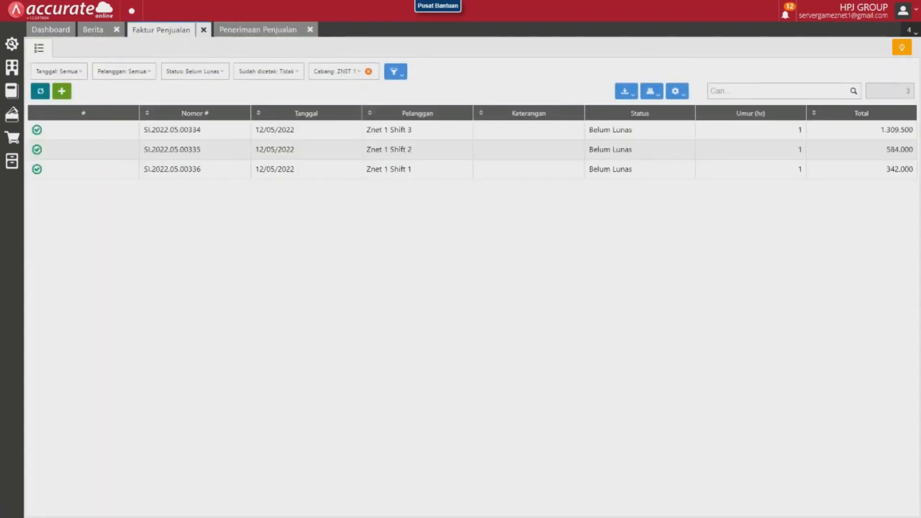
left_click(173, 150)
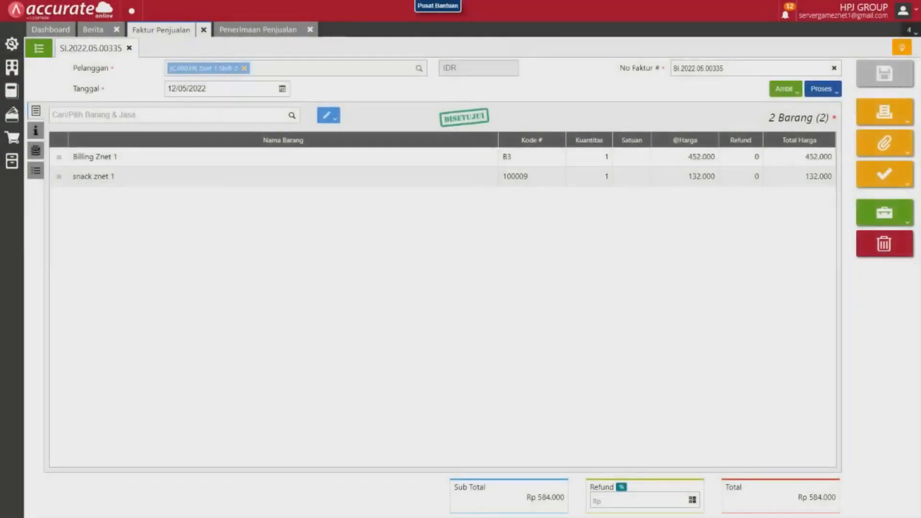
left_click(821, 89)
left_click(772, 103)
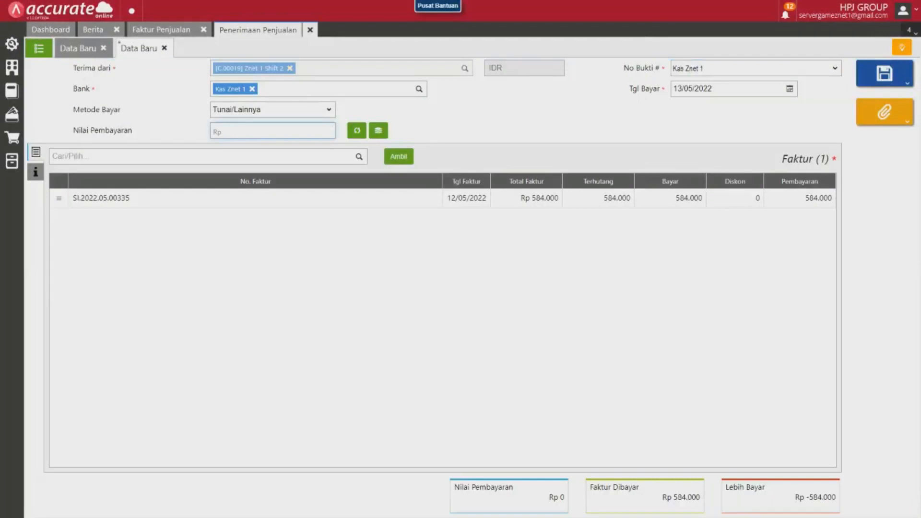
type("5840000")
key("Tab")
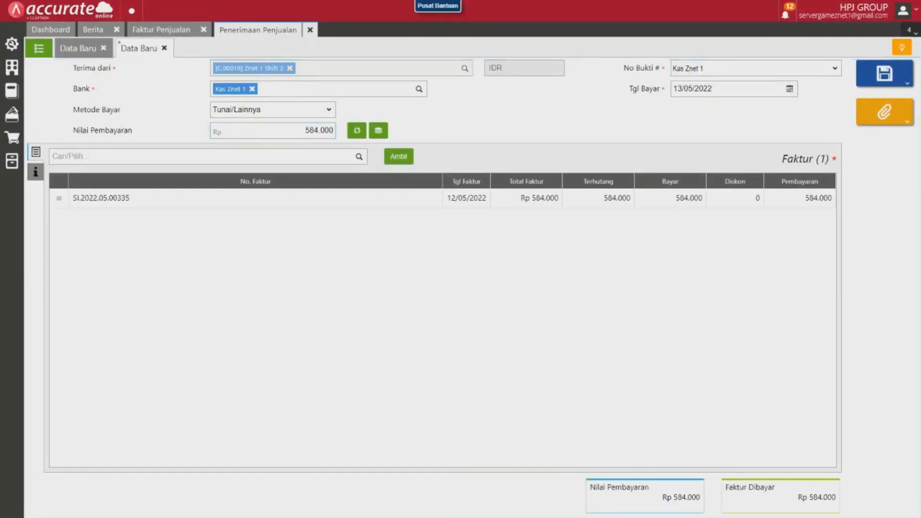
Submit the Shift 2 payment for approval (Ajukan Persetujuan) as urgent with the message "znet 1 shift 2".
left_click(884, 74)
left_click(821, 111)
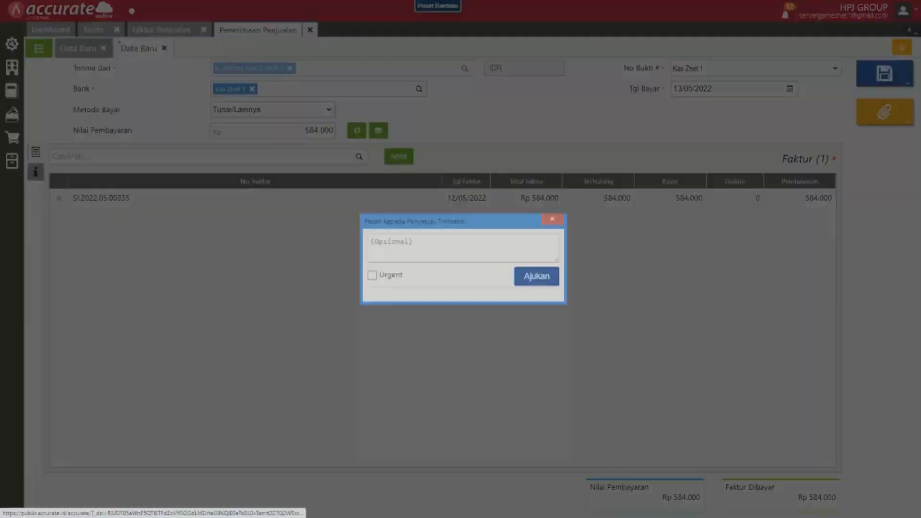
type("zn")
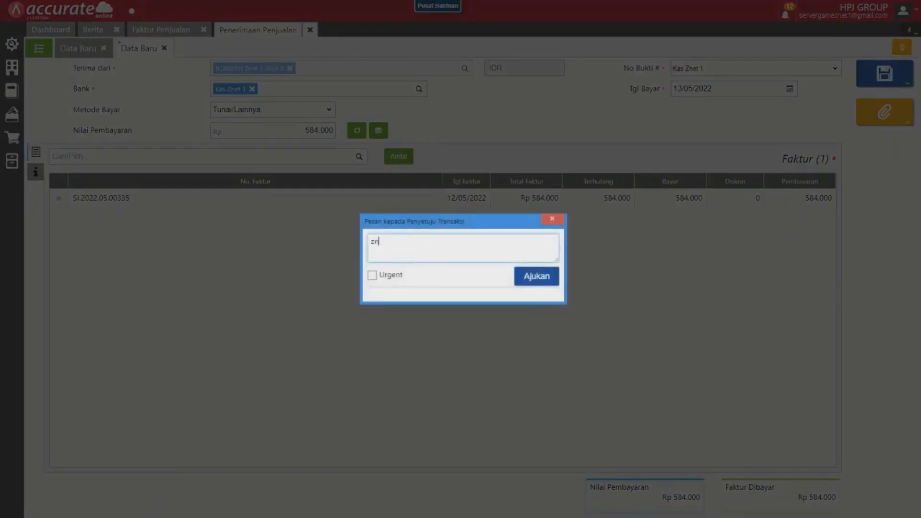
type("et 1 shift 2")
key("Tab")
key("Tab")
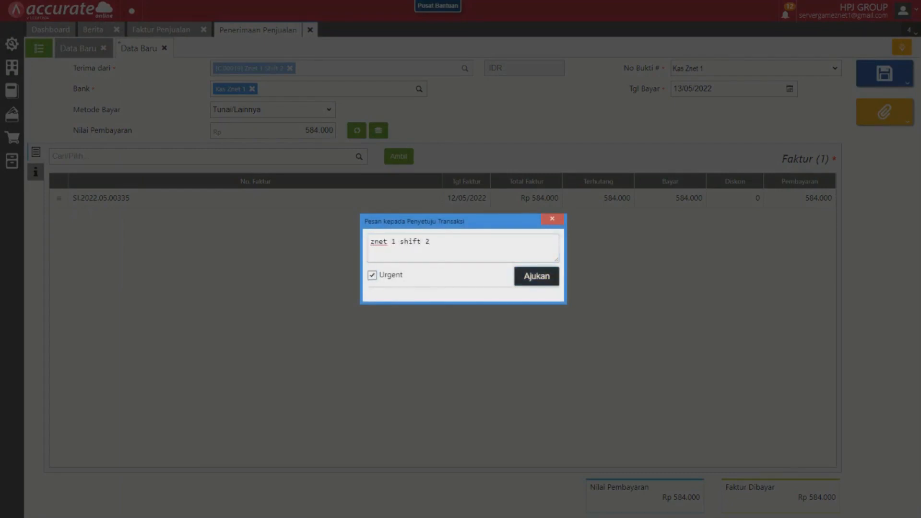
key("Return")
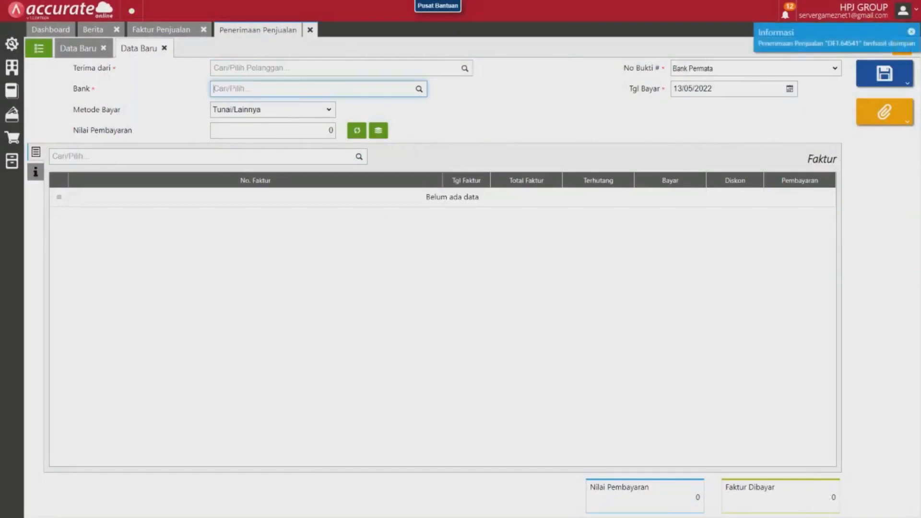
Create a payment from the unpaid Znet 1 Shift 3 invoice and set its payment value (Nilai Pembayaran) to 1.309.500.
left_click(161, 30)
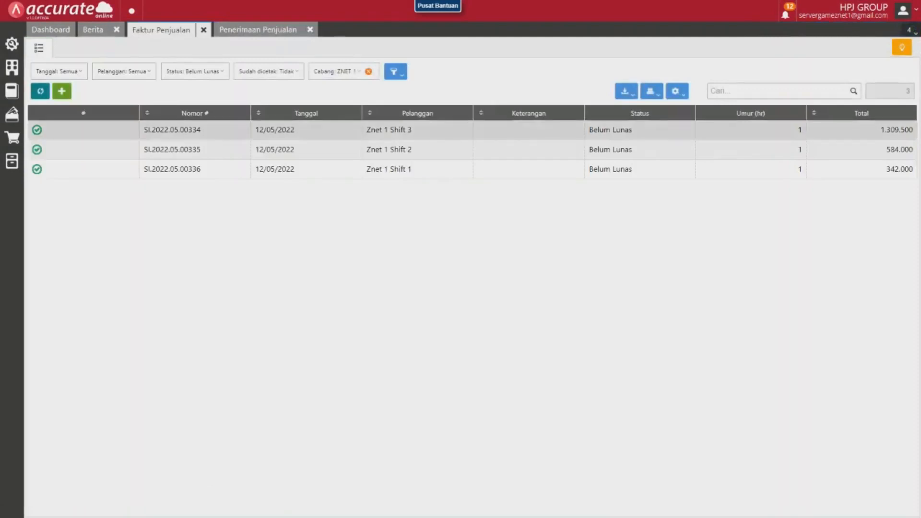
left_click(173, 129)
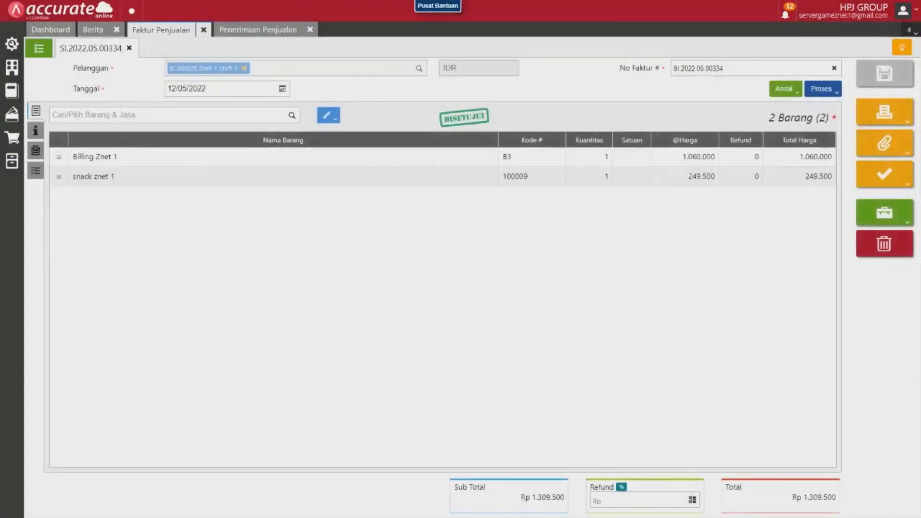
left_click(823, 89)
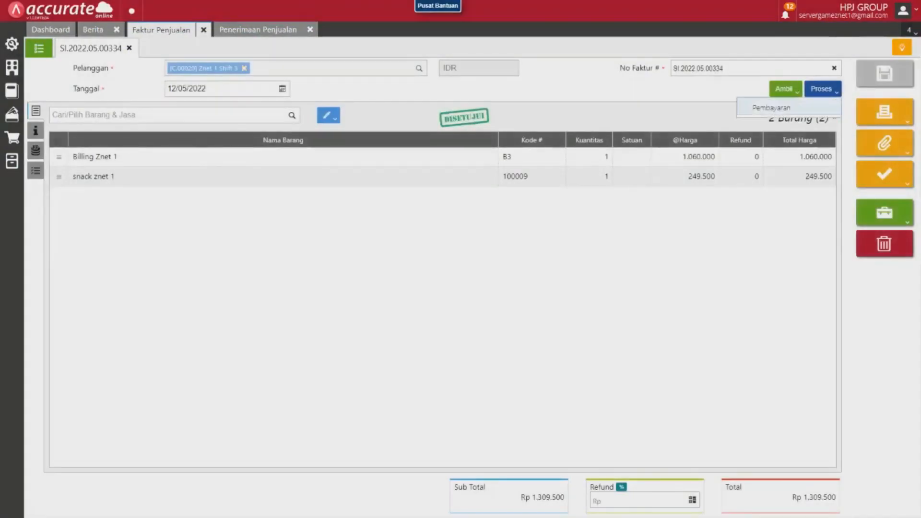
left_click(788, 105)
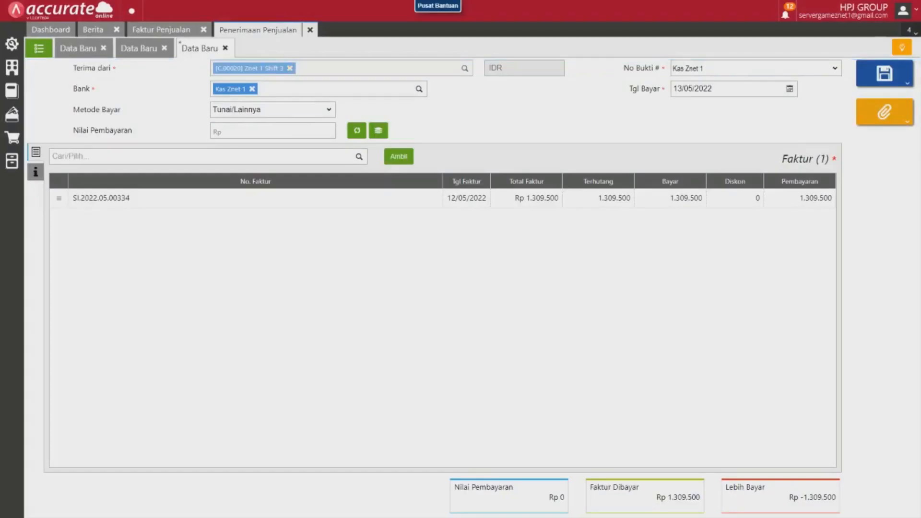
left_click(288, 131)
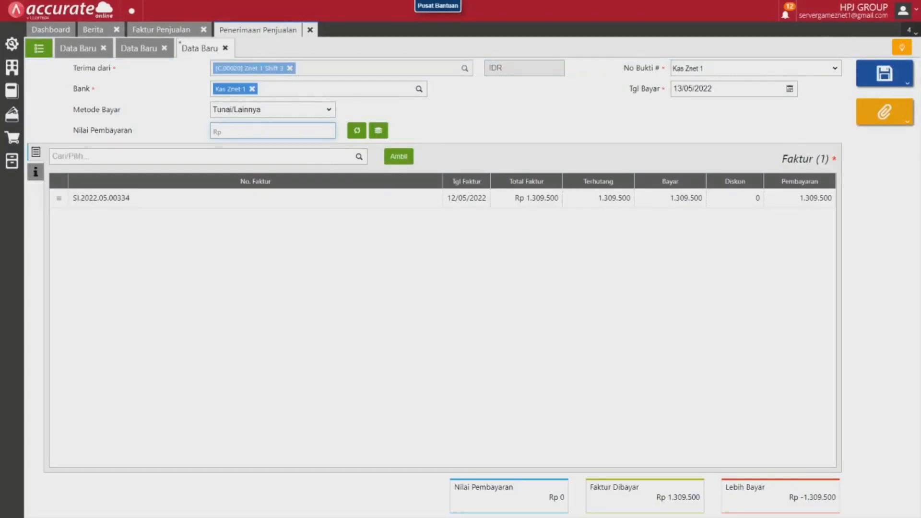
type("1.309.500")
key("Return")
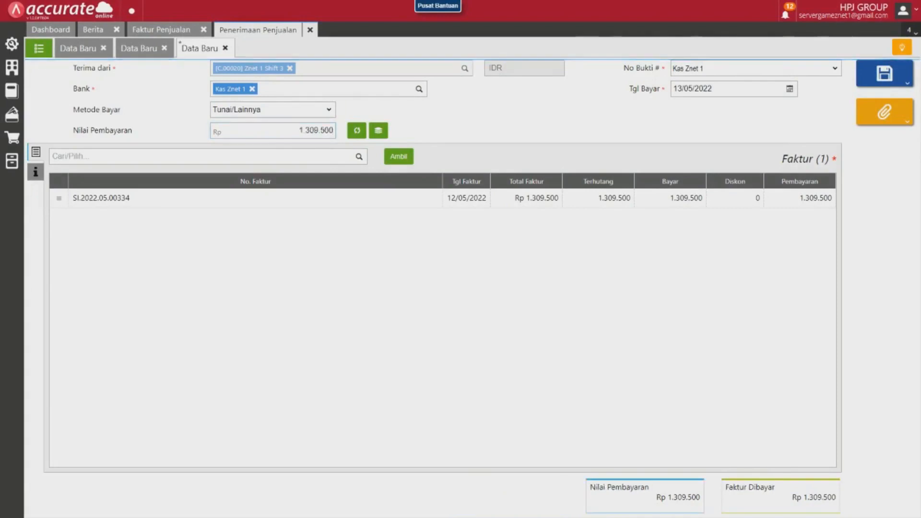
Submit the Shift 3 payment for approval (Ajukan Persetujuan) as urgent with the message "znet 1 shift 3".
left_click(906, 83)
left_click(836, 115)
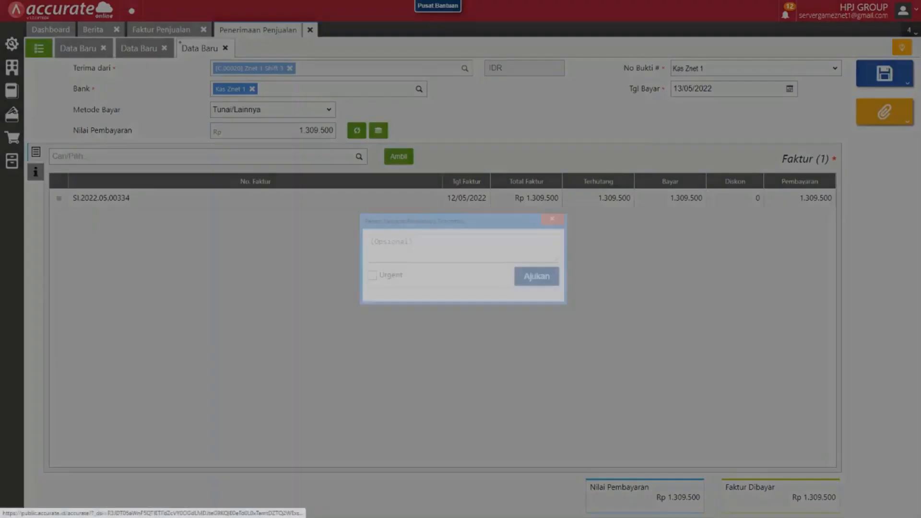
type("znet 1")
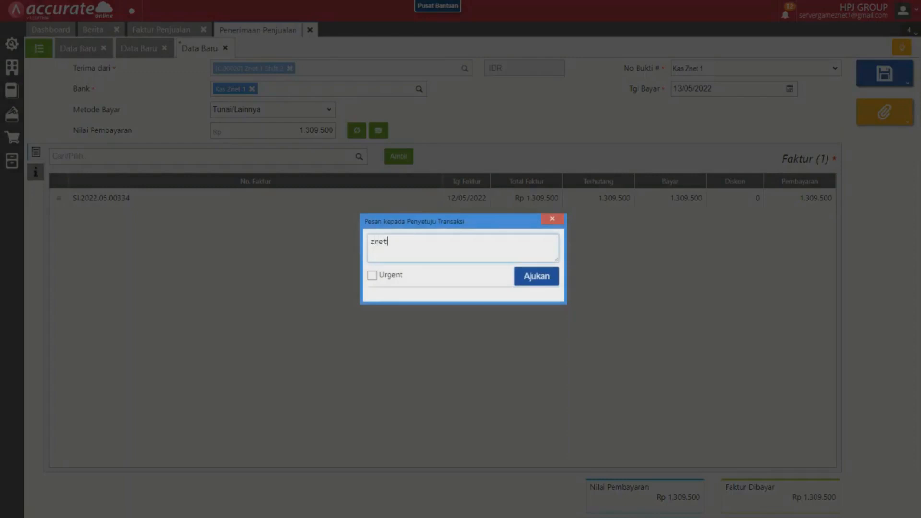
type(" shift 3")
key("Tab")
key("space")
key("Tab")
key("Return")
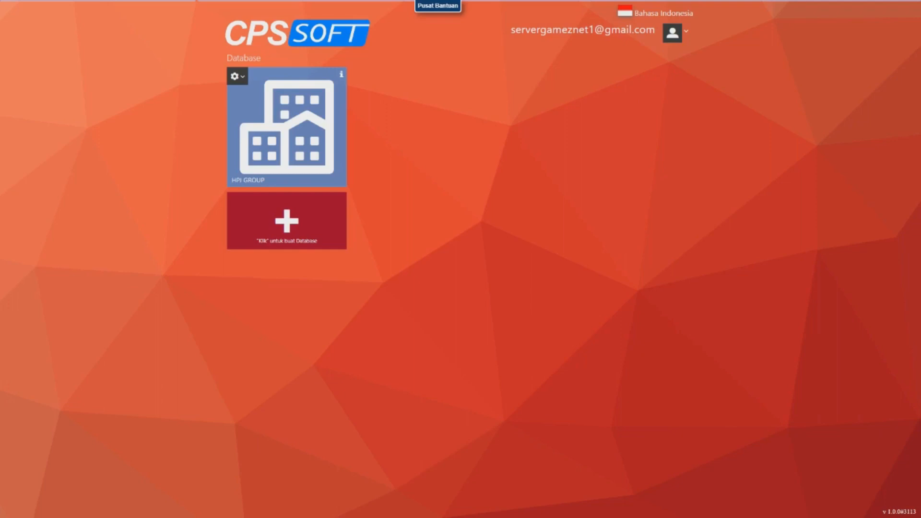
Open the HPJ GROUP database and start a new expense record (Pencatatan Beban) with "hutang beban" as its Hutang Beban account.
left_click(287, 127)
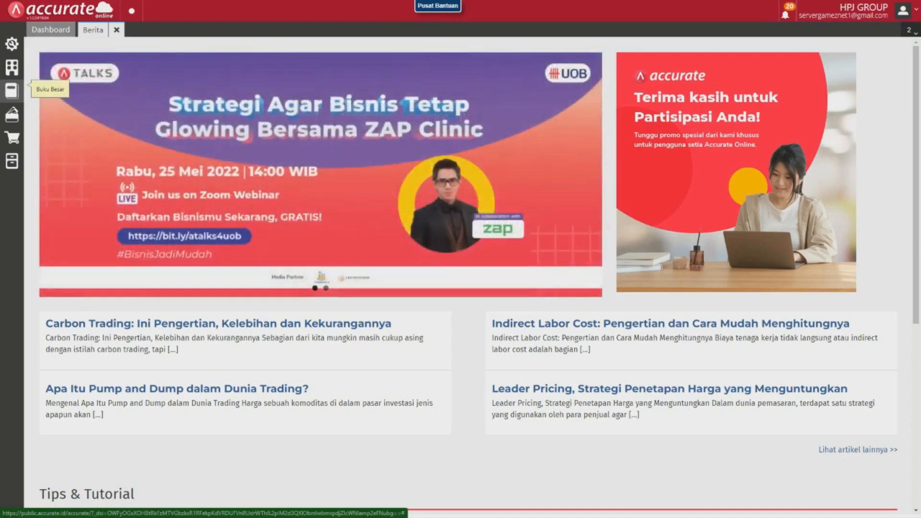
left_click(11, 90)
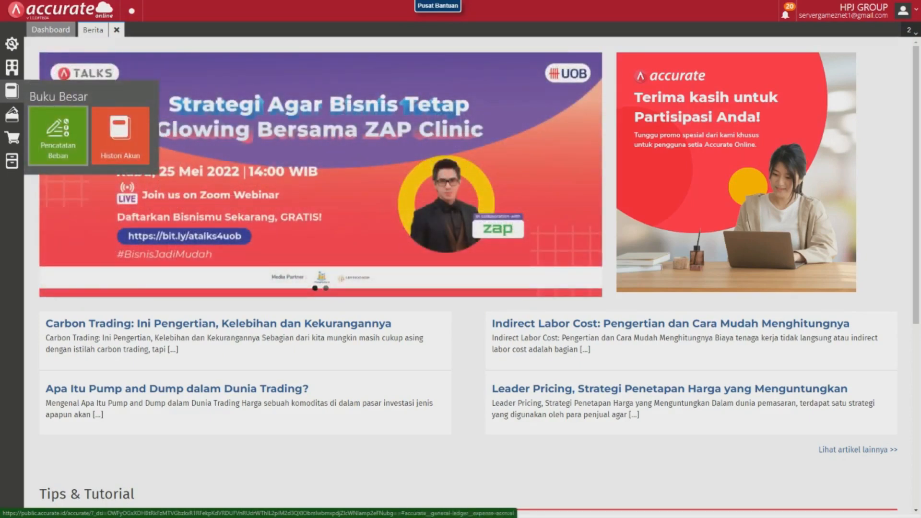
left_click(58, 137)
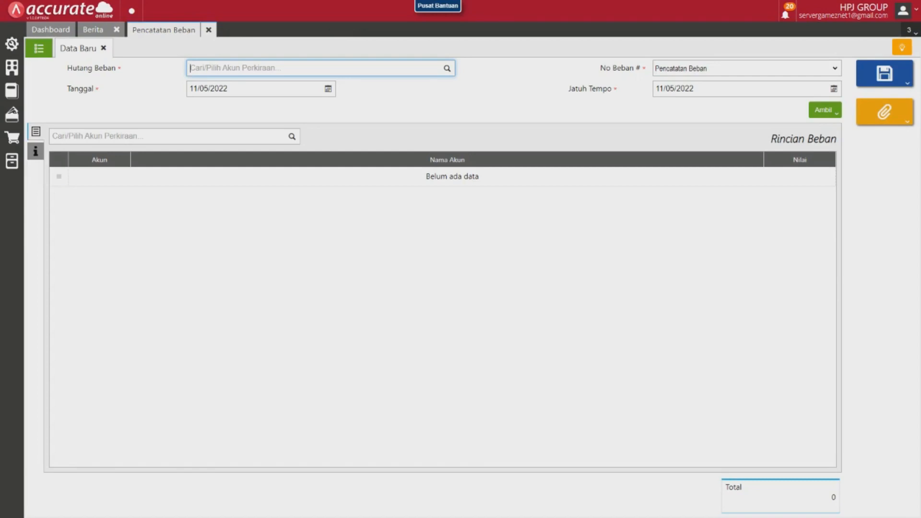
type("hutang beban")
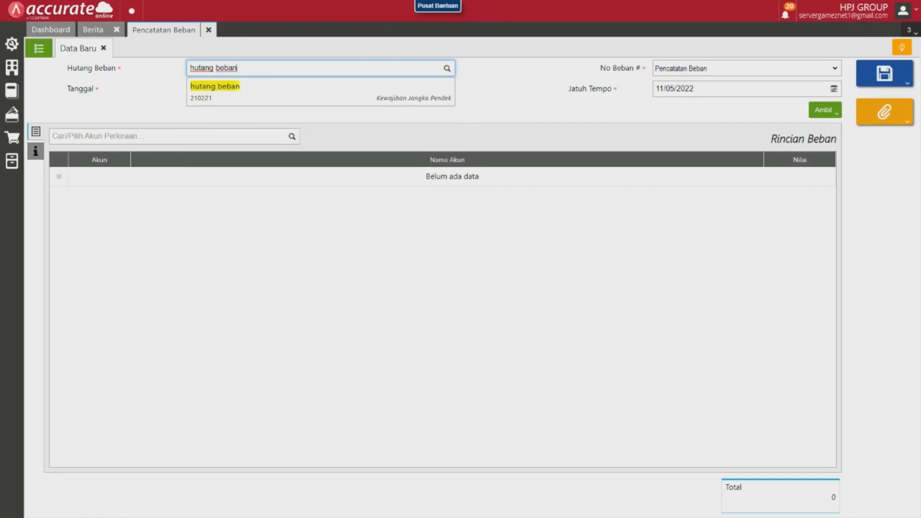
key("Return")
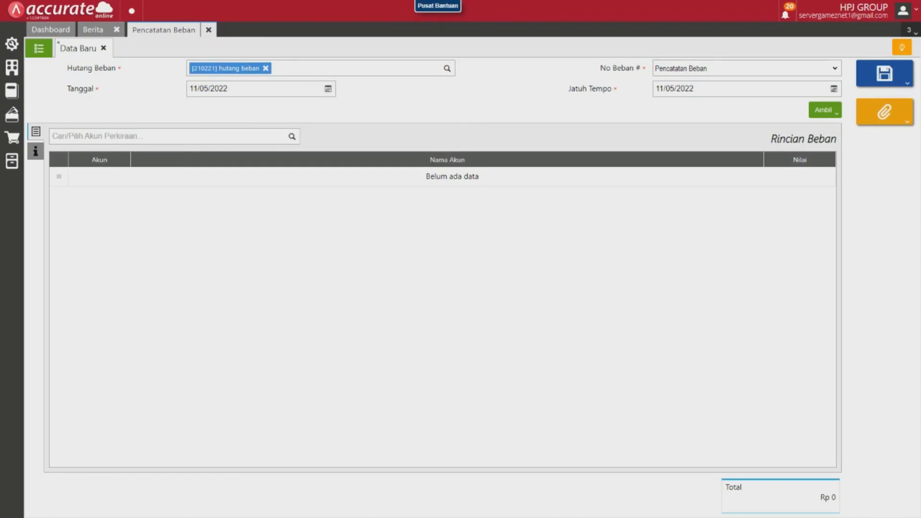
left_click(328, 89)
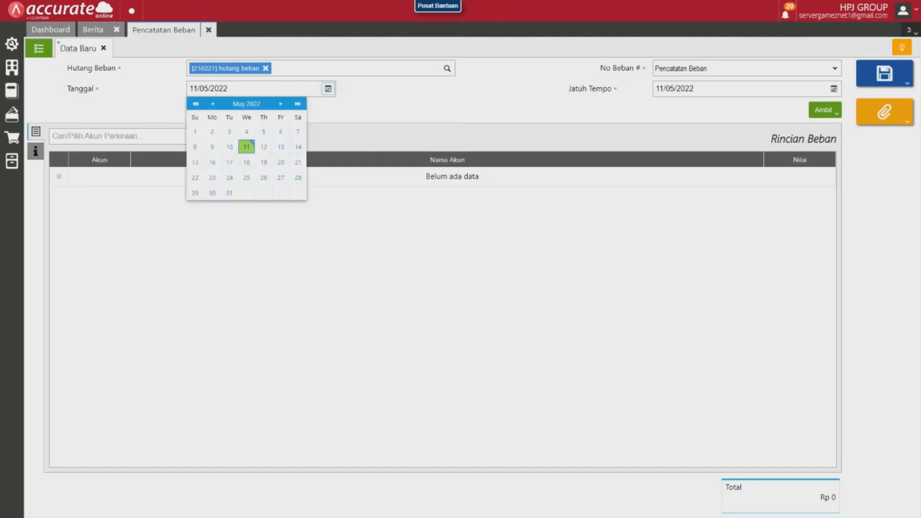
left_click(328, 89)
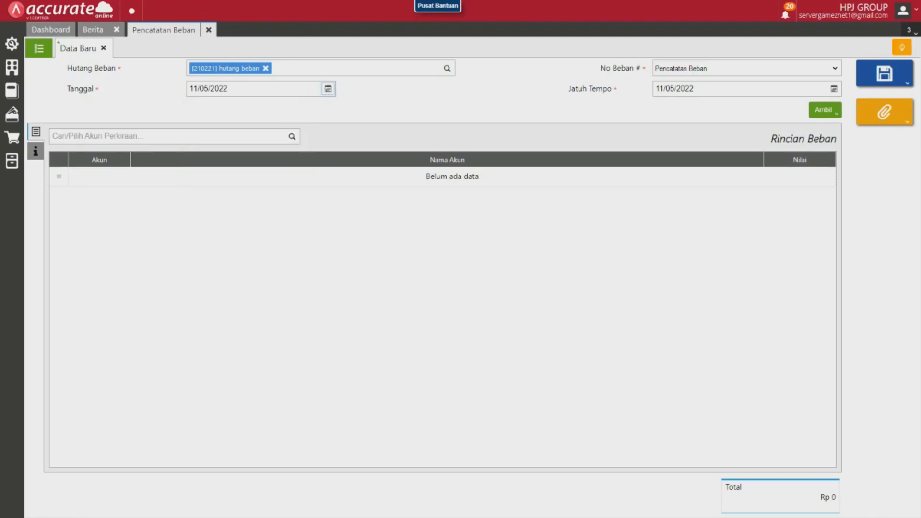
Add a Pulsa Listrik expense line with a value (Nilai) of 202.000 to the record.
left_click(170, 136)
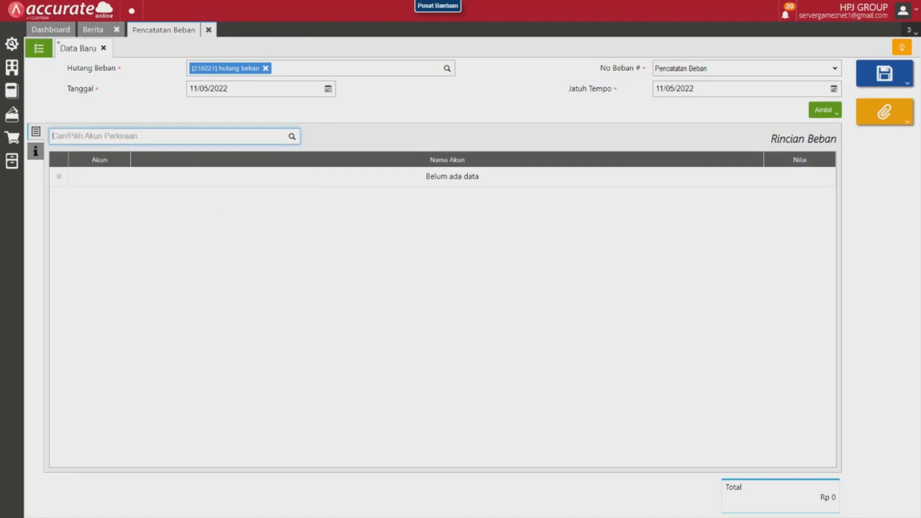
type("pulsa list")
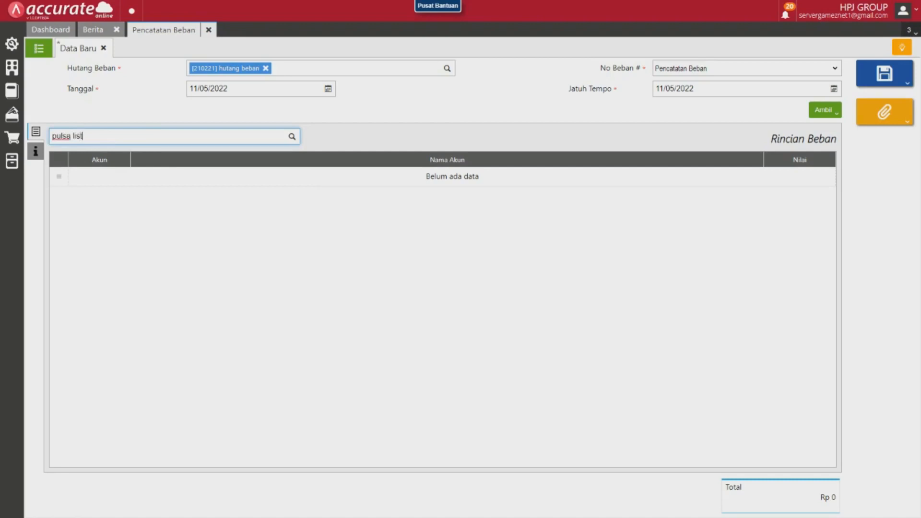
key("Return")
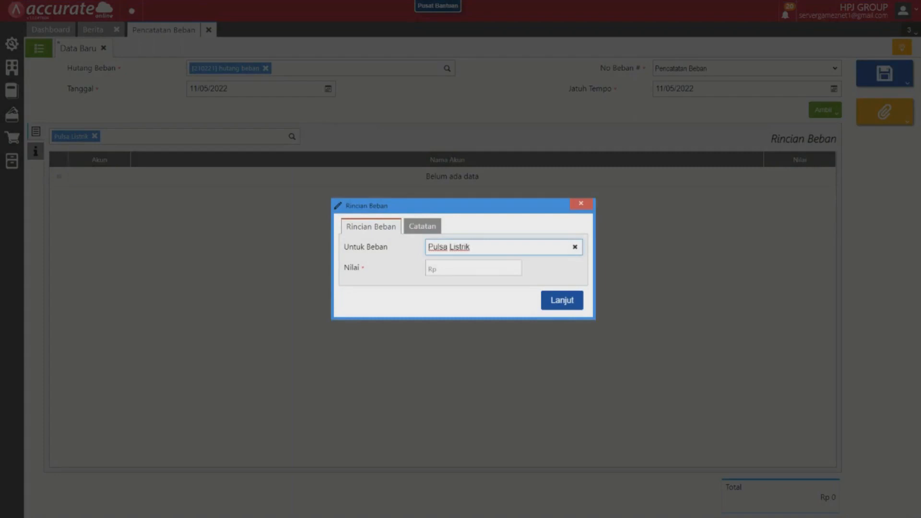
left_click(474, 268)
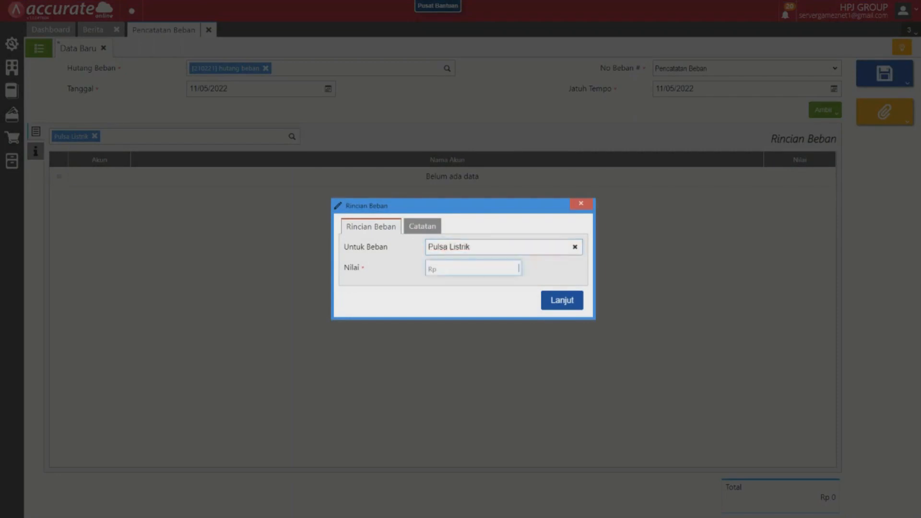
type("202 000")
key("Return")
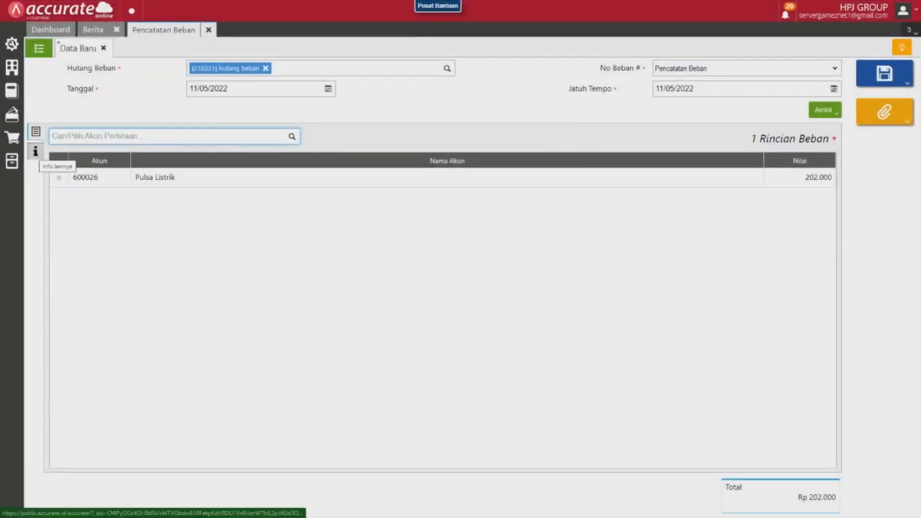
Enter the note (Catatan) "znet 1 pulsa listrik" and set the branch (Cabang) to ZNET 1.
left_click(35, 151)
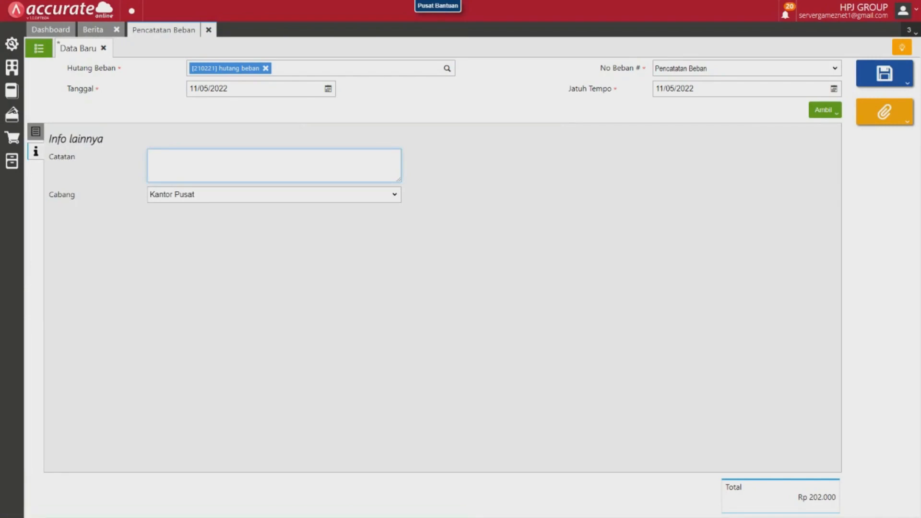
type("znet 1 pulsa listrik")
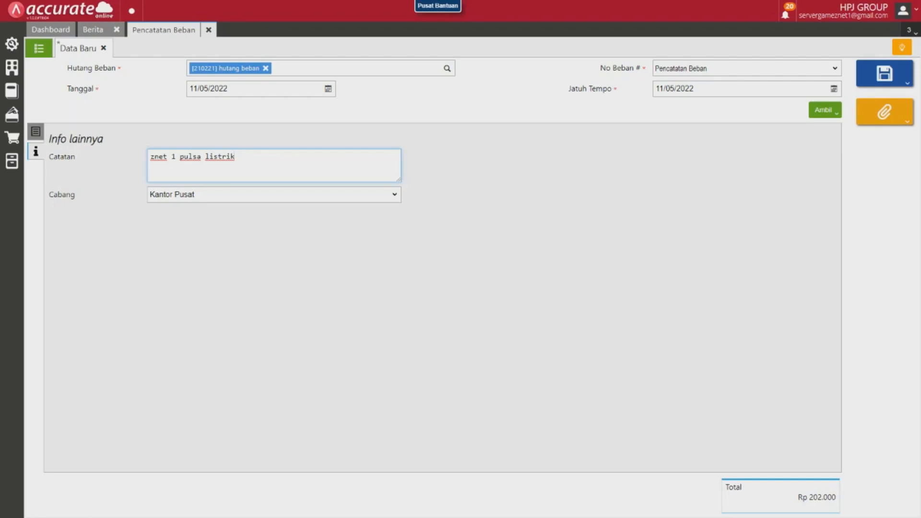
left_click(273, 194)
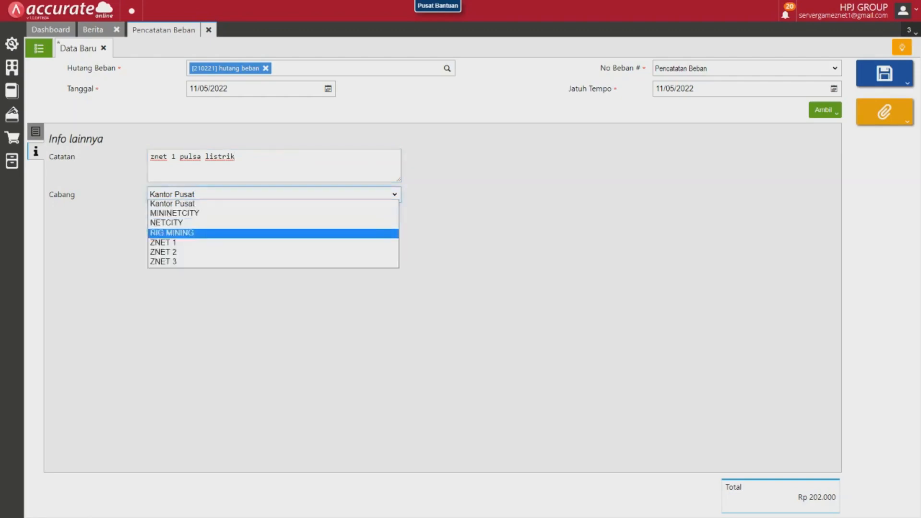
left_click(273, 242)
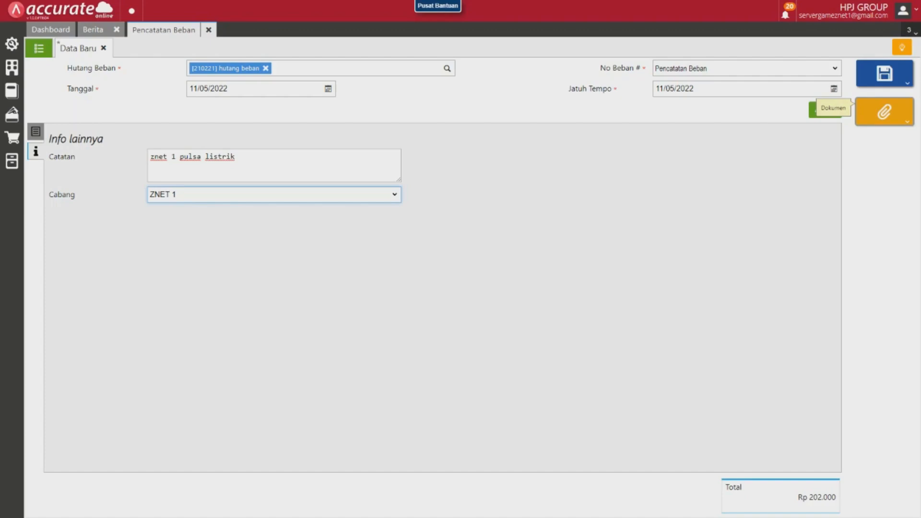
Attach the file "nota pulsa listrik" from Documents > Laporan beban as a transaction document described as "pulsa listrik".
left_click(884, 112)
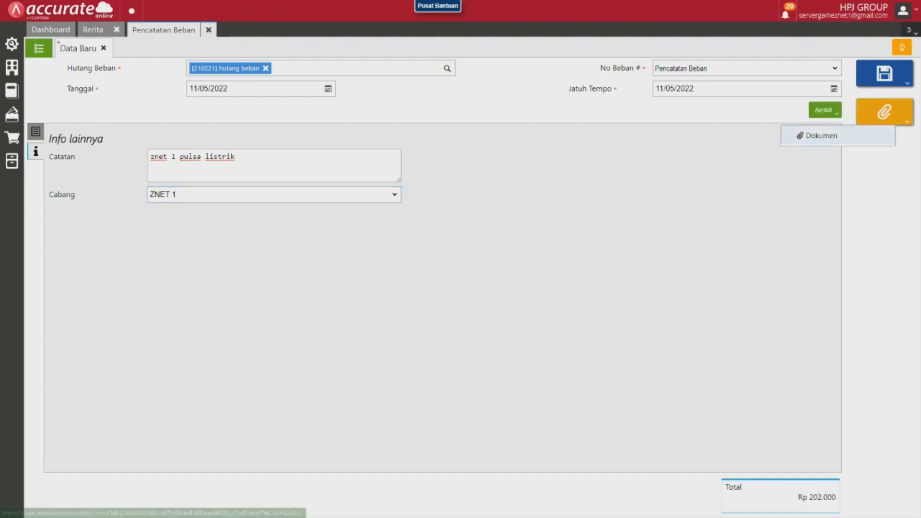
left_click(821, 135)
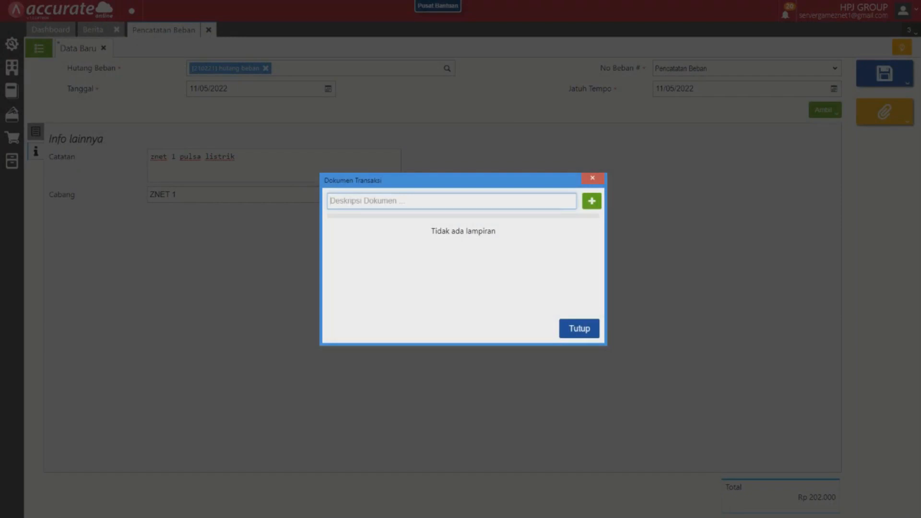
type("pulsa listrik")
left_click(591, 201)
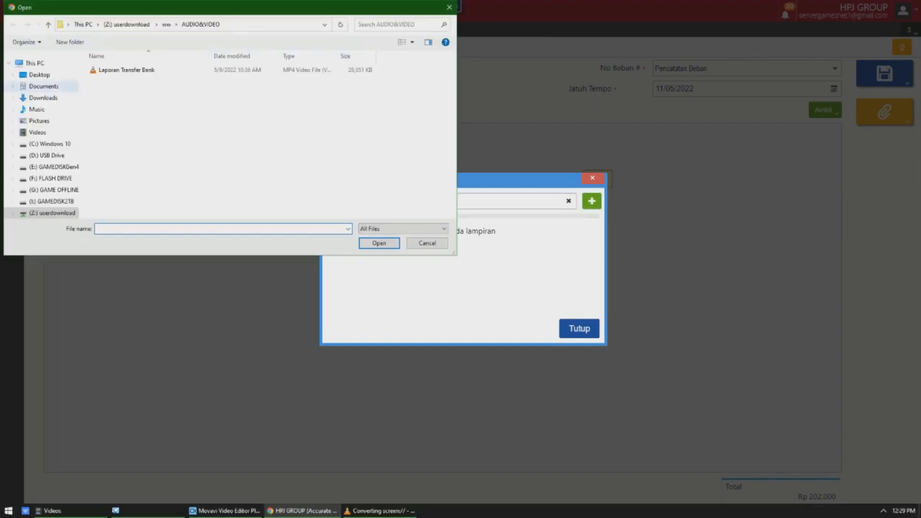
left_click(43, 86)
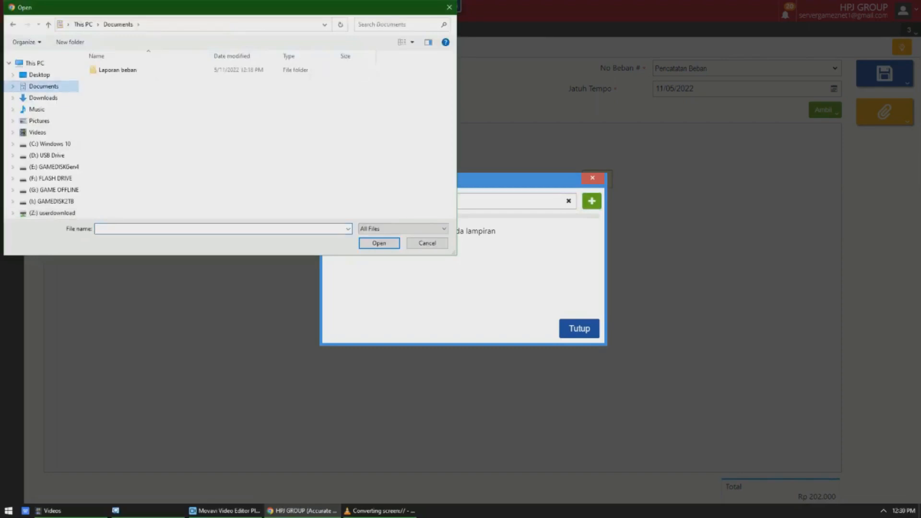
double_click(118, 71)
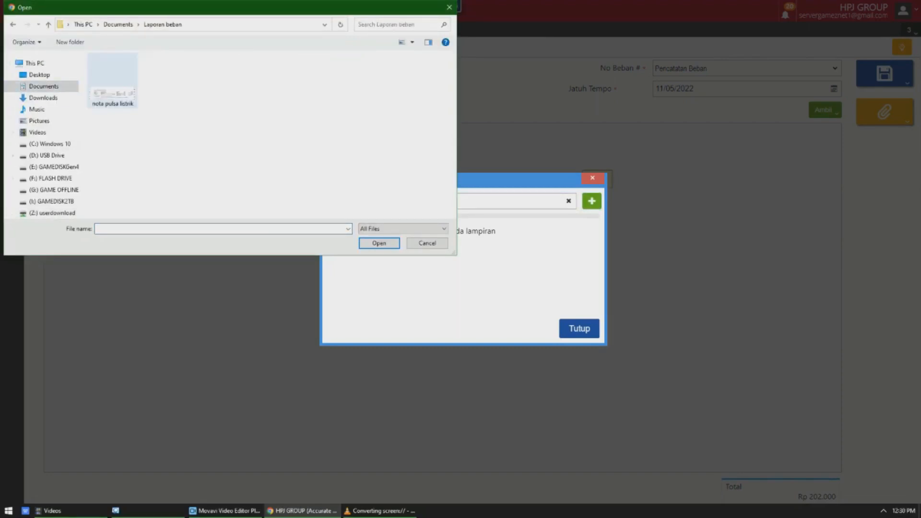
left_click(115, 77)
left_click(379, 243)
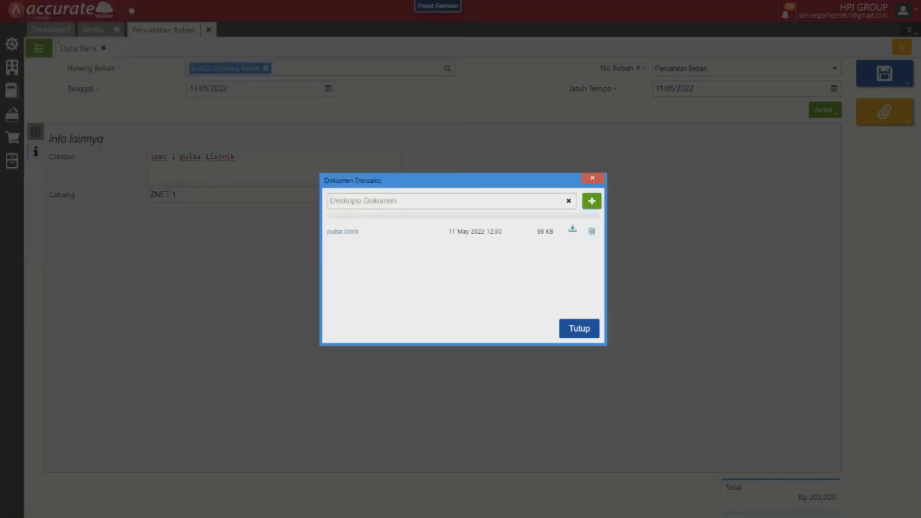
View the attached "pulsa listrik" receipt and close the transaction documents.
left_click(342, 231)
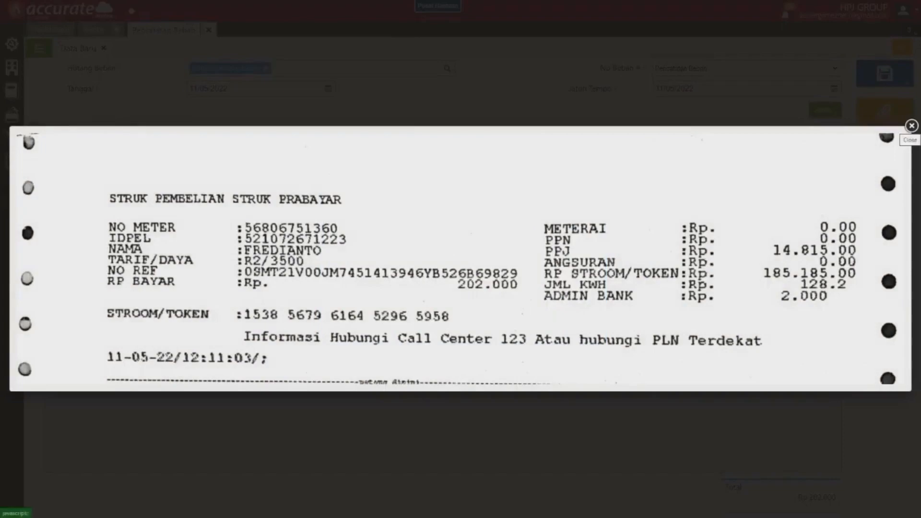
left_click(912, 125)
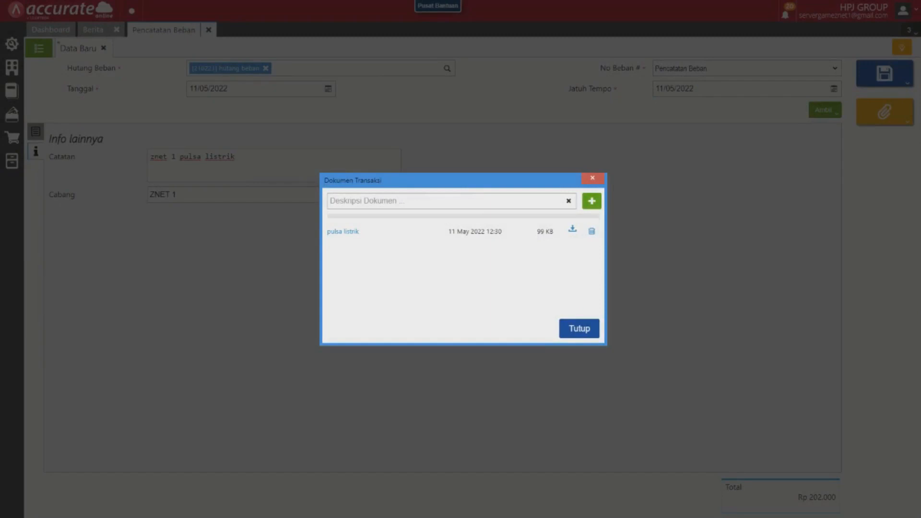
key("Escape")
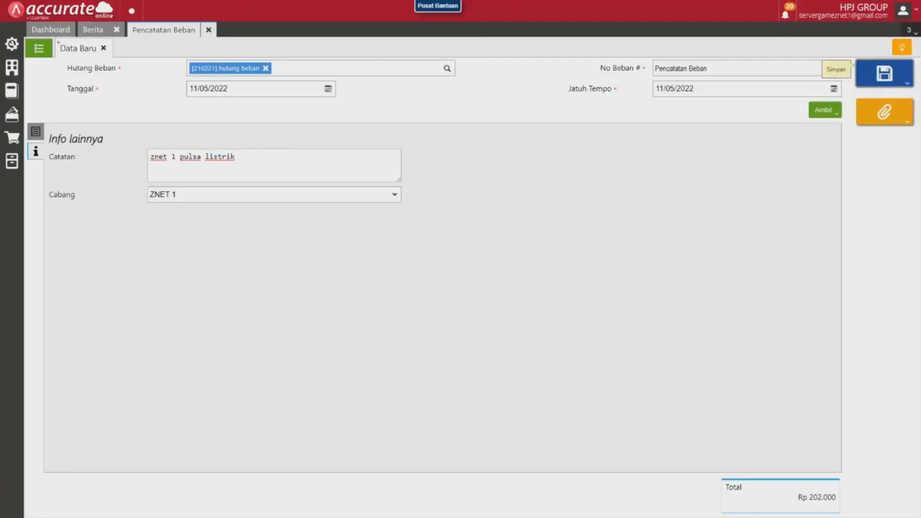
Submit the expense record for approval (Ajukan Persetujuan) as urgent with the message "znet 1 pulsa listrik".
left_click(884, 74)
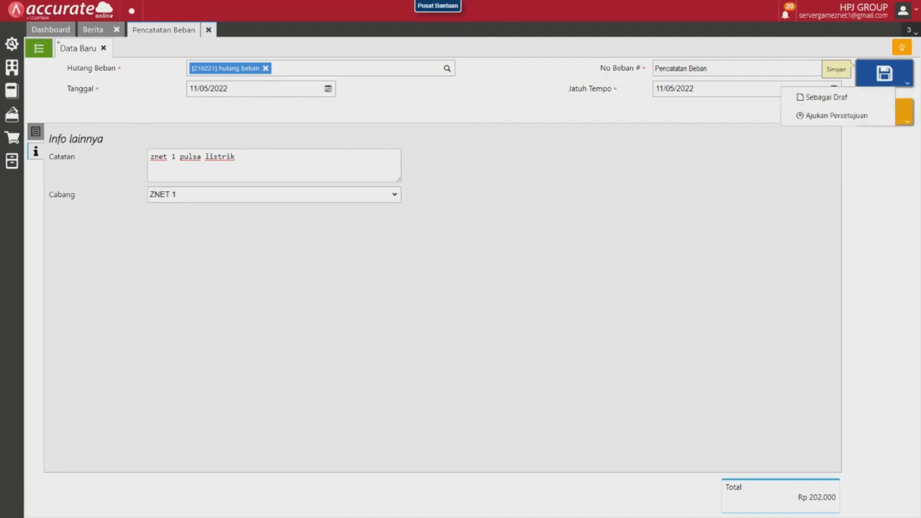
left_click(842, 115)
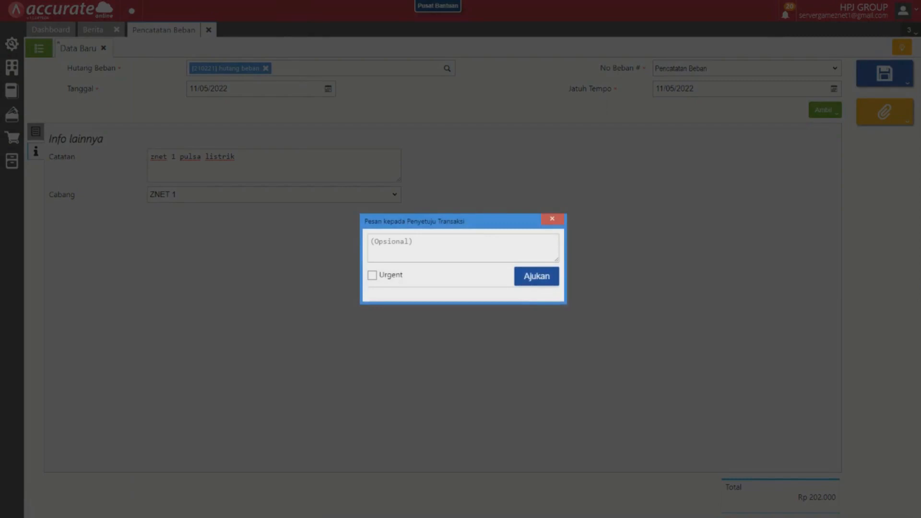
left_click(446, 246)
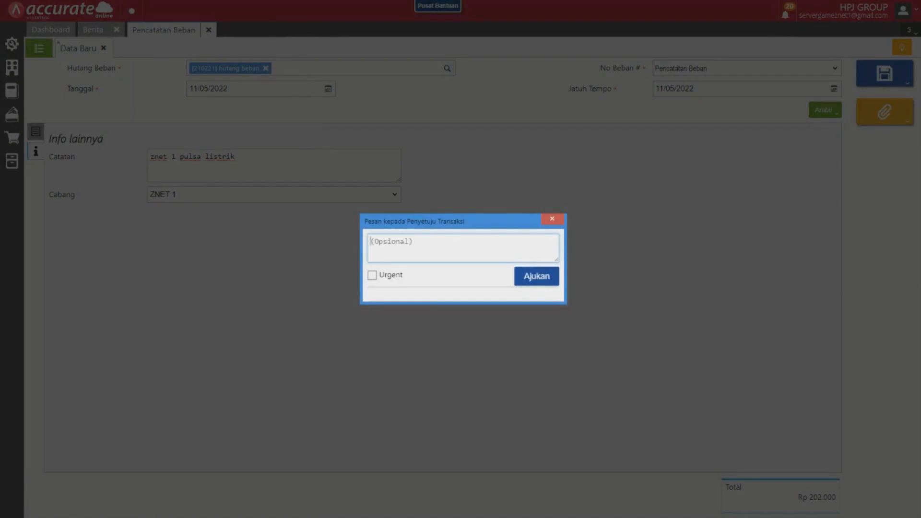
type("znet 1 pulsa list")
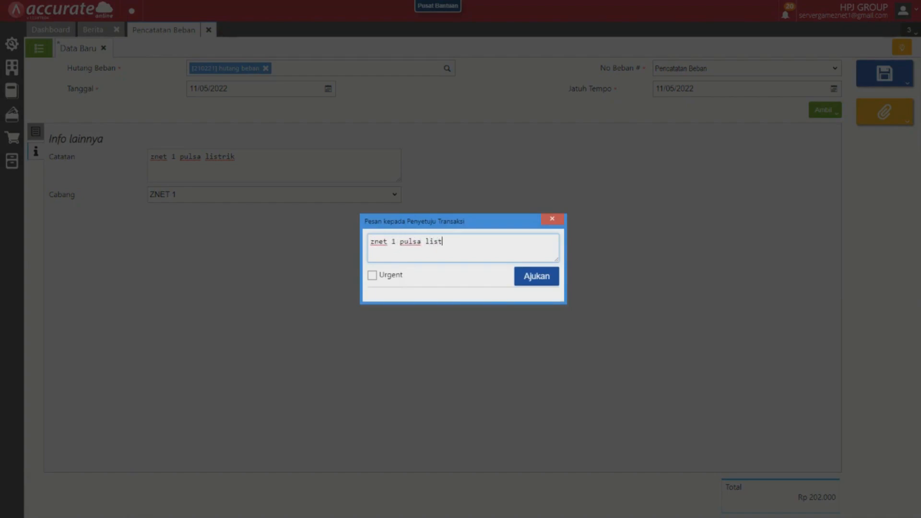
type("rik")
left_click(372, 275)
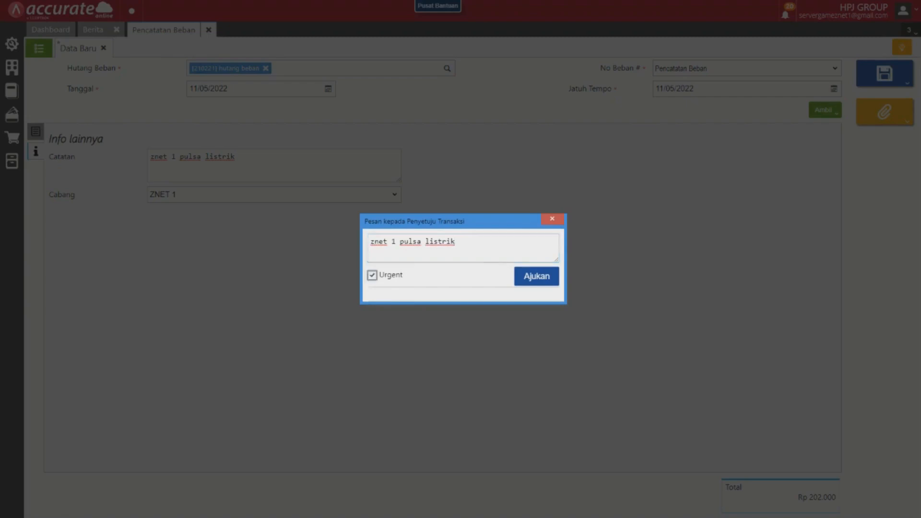
left_click(536, 276)
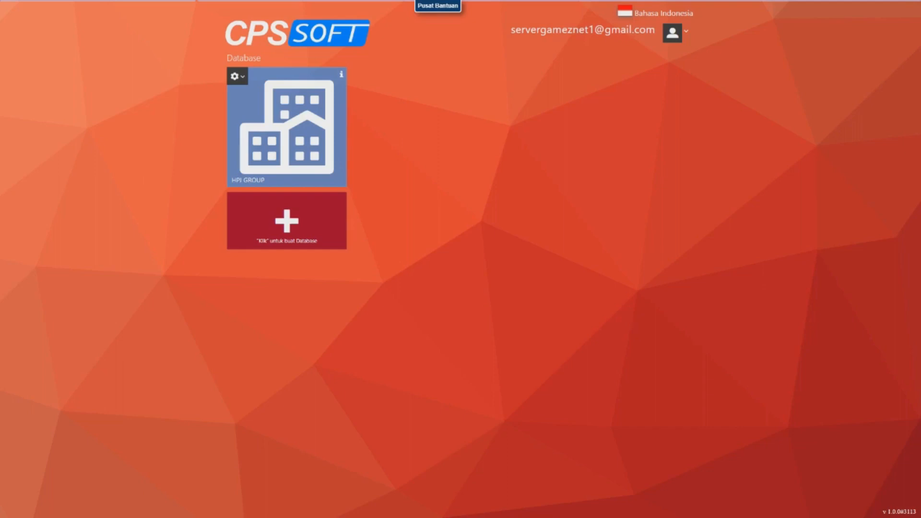
Open the HPJ GROUP database again and display the list of expense records (Pencatatan Beban) to check their approval and payment status.
left_click(287, 127)
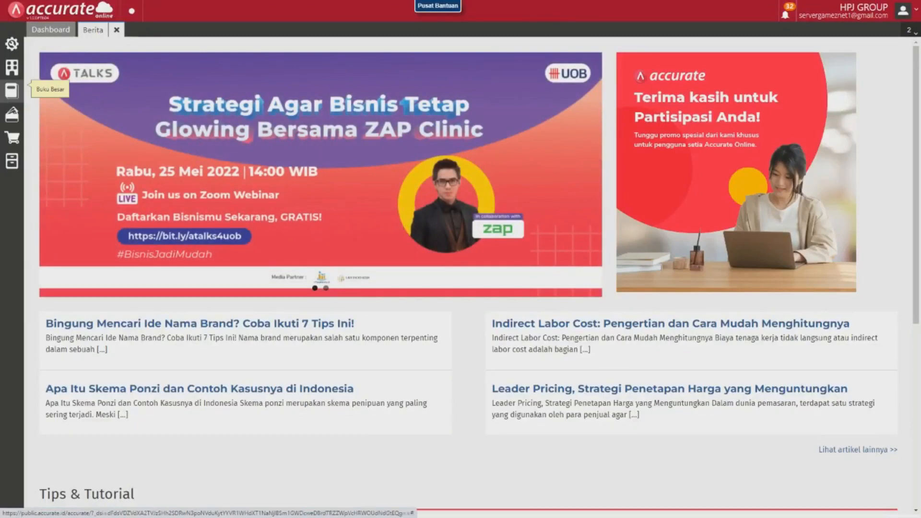
left_click(12, 90)
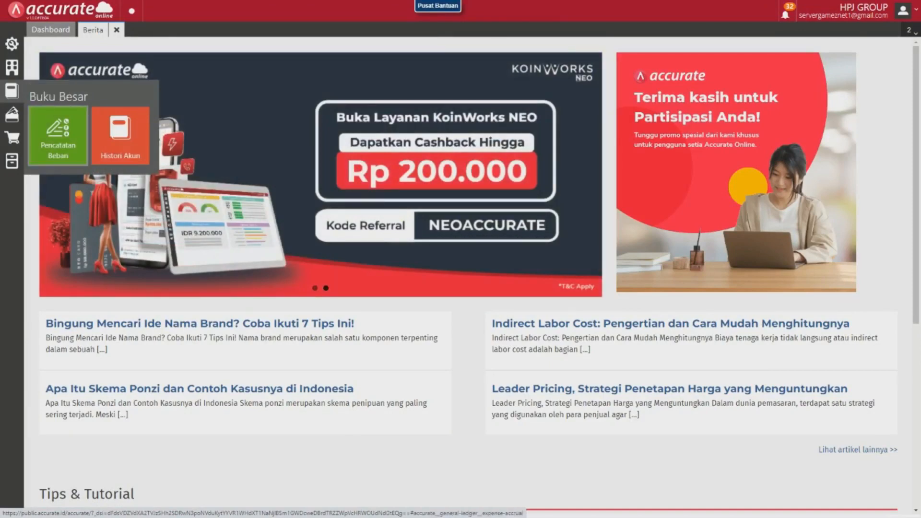
left_click(57, 136)
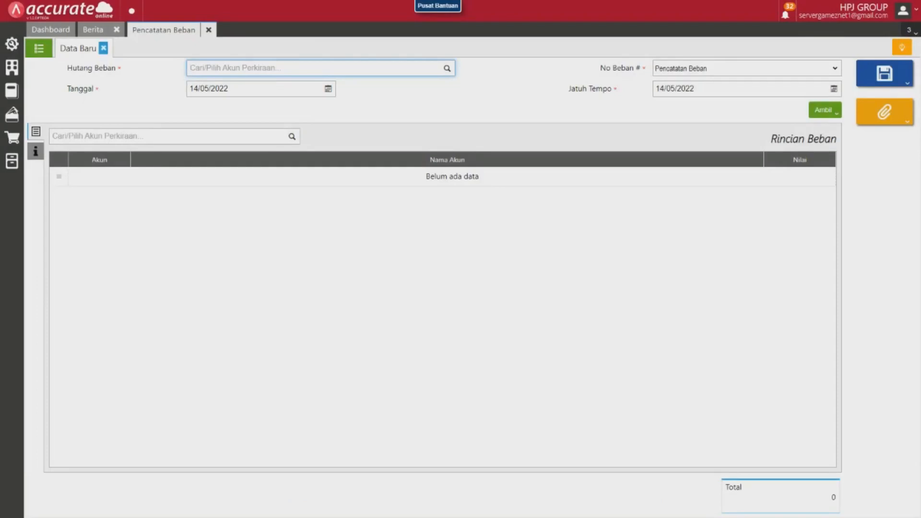
left_click(38, 48)
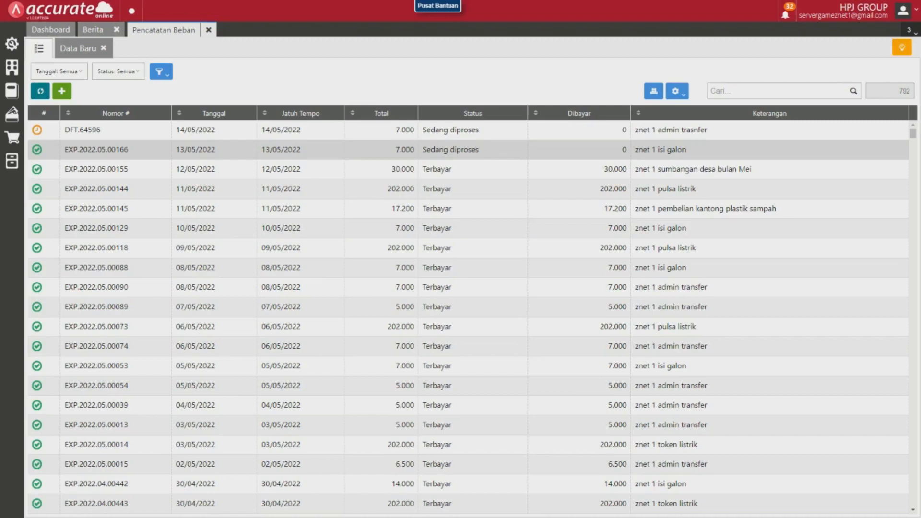
Create a payment (Pembayaran) from the approved 13/05/2022 "znet 1 isi galon" expense record, using Kas Znet 1 as the cash account.
left_click(96, 150)
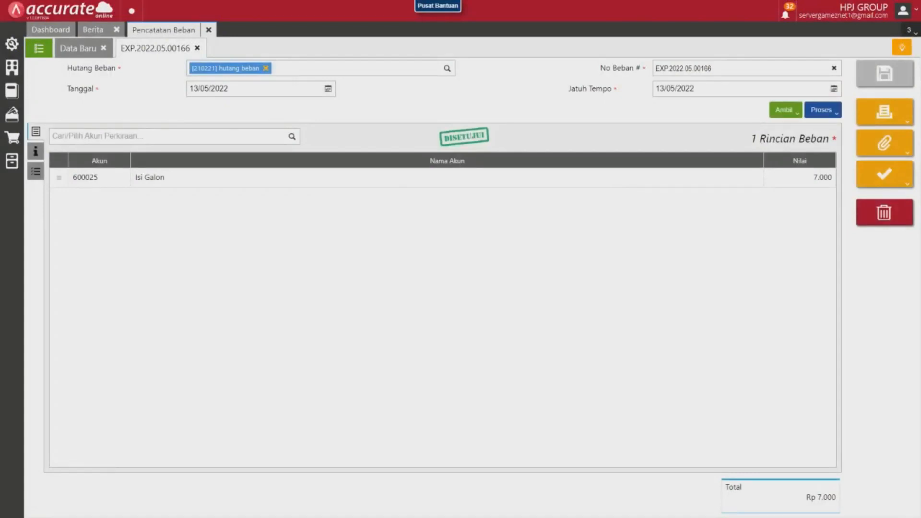
left_click(822, 110)
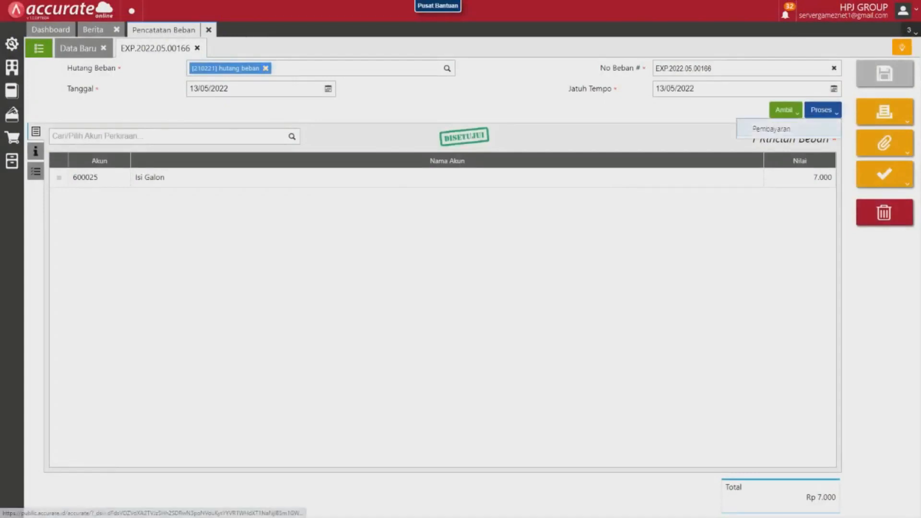
left_click(771, 129)
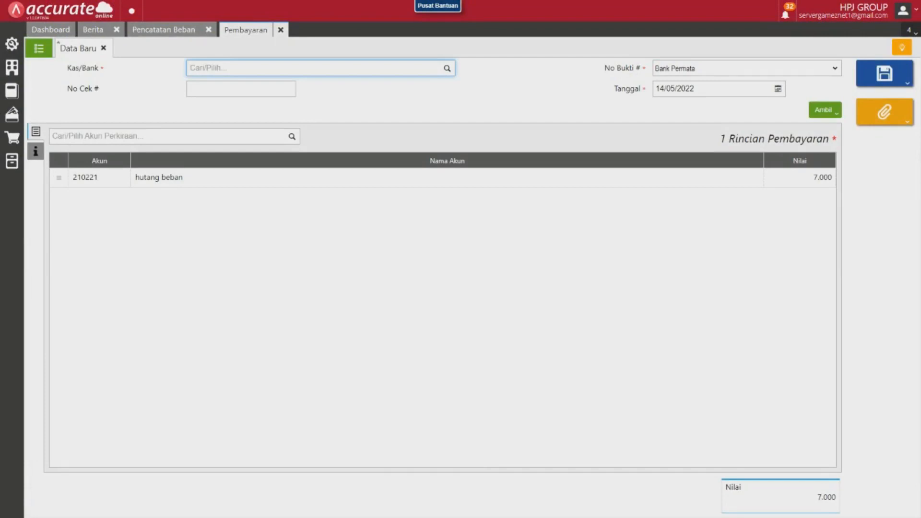
type("kas znet")
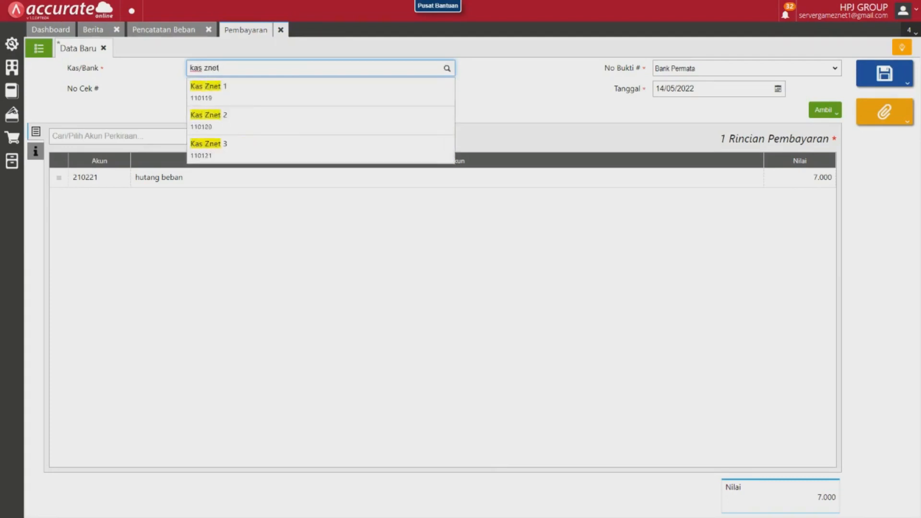
key("Down")
key("Return")
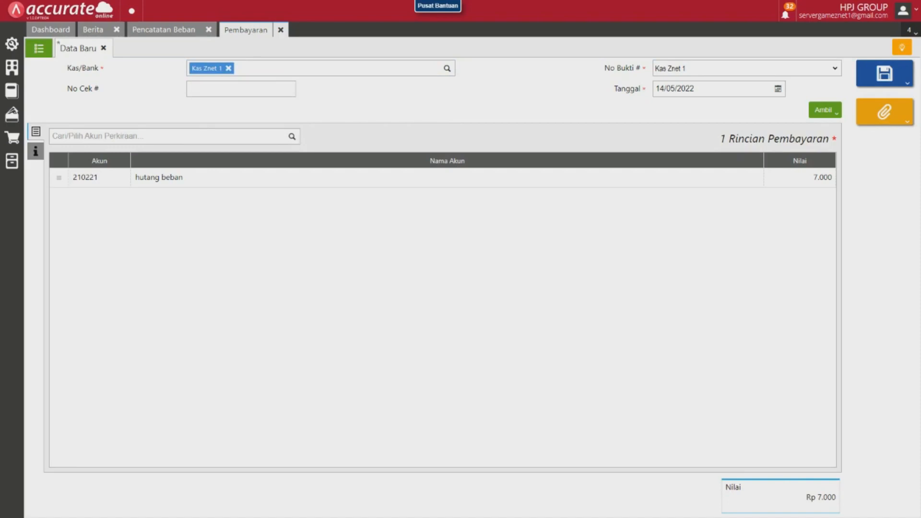
Check the payment's additional info, then submit it for approval (Ajukan Persetujuan) as urgent with the message "znet 1 isi galon".
left_click(36, 151)
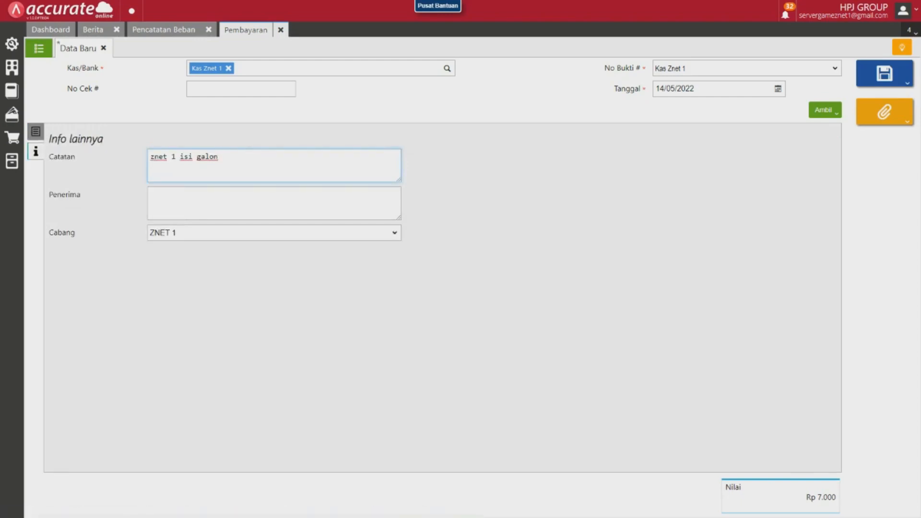
left_click(884, 74)
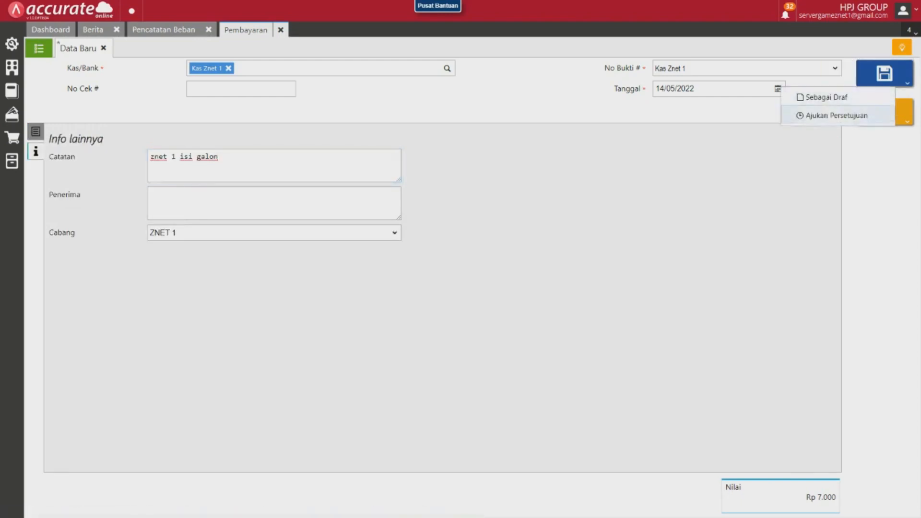
left_click(836, 115)
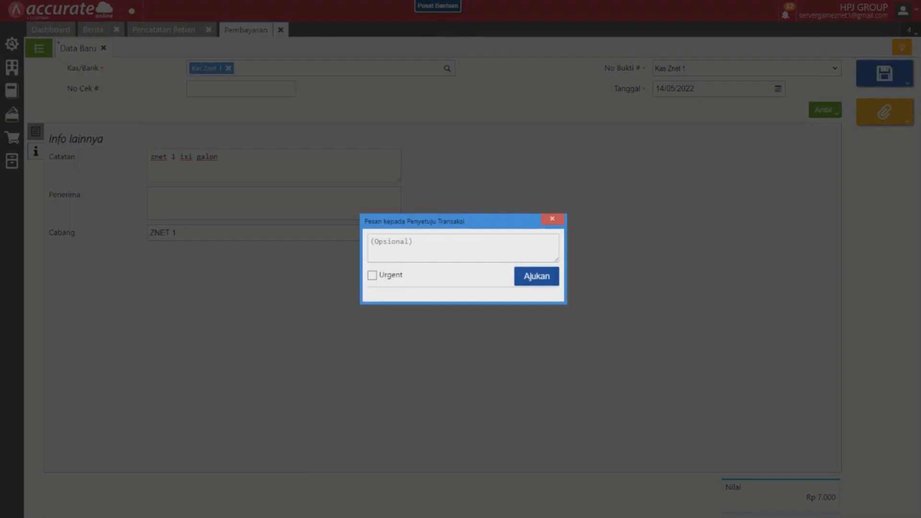
left_click(462, 247)
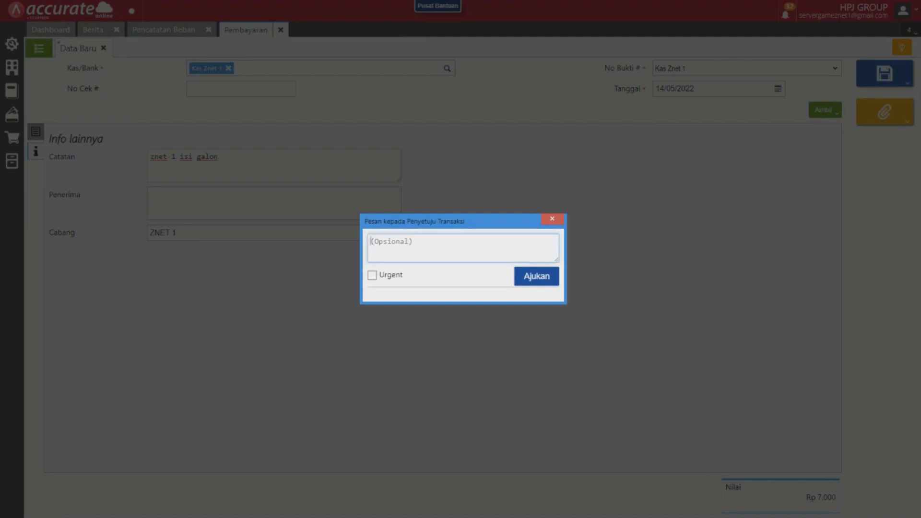
type("znet 1 isi galon")
left_click(372, 275)
left_click(536, 276)
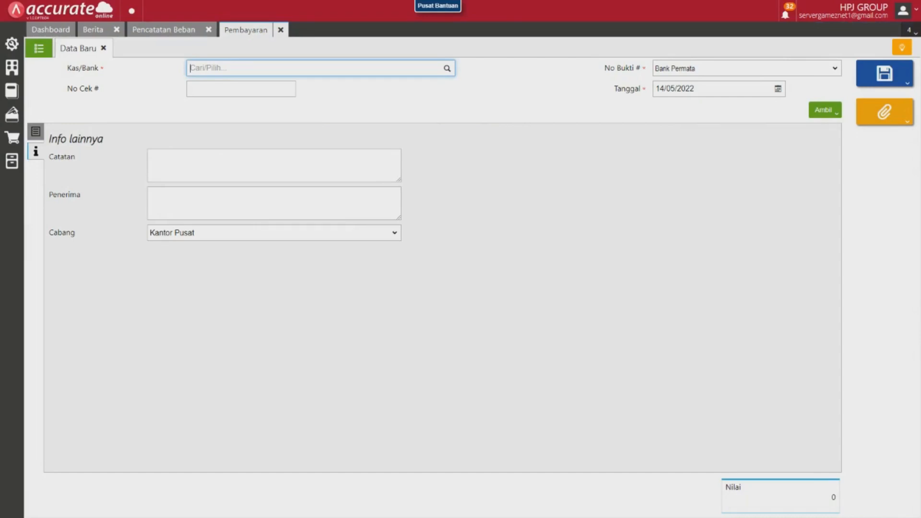
Open the HPJ GROUP database and start a new bank transfer (Transfer Bank) dated 09/05/2022.
key("alt+Tab")
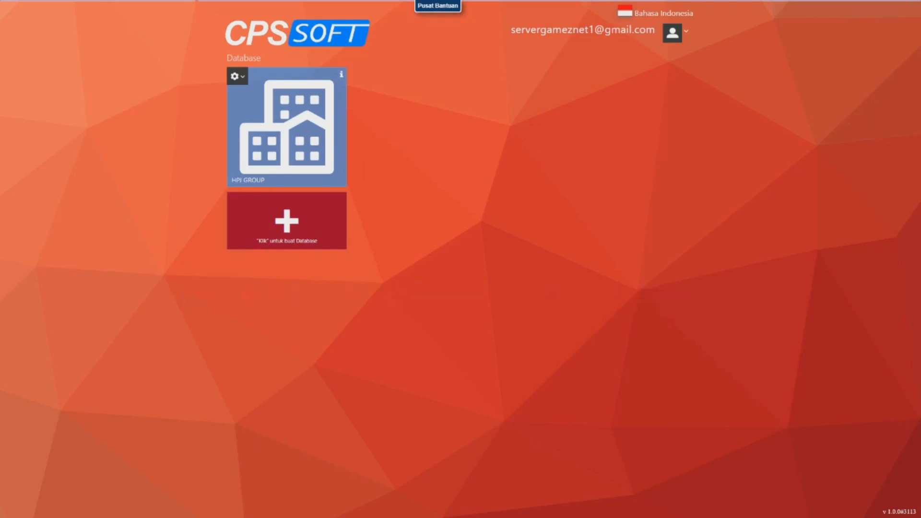
left_click(286, 127)
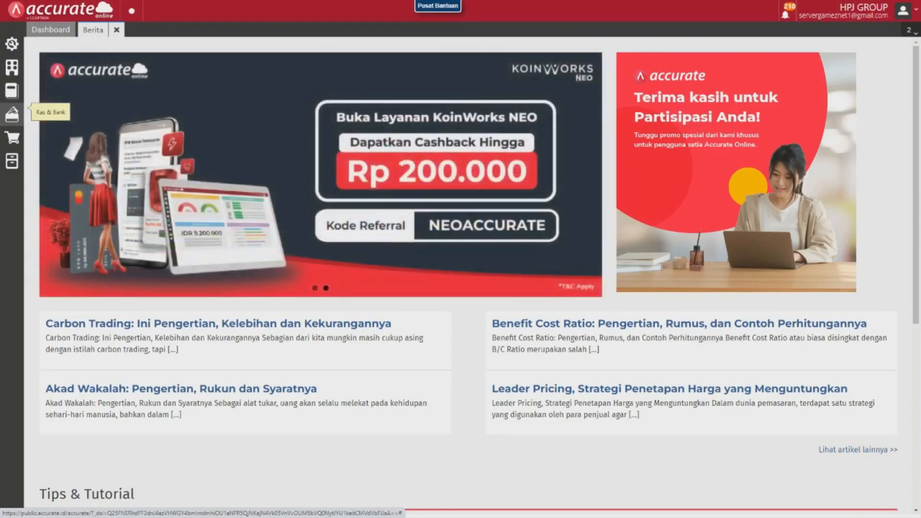
left_click(12, 114)
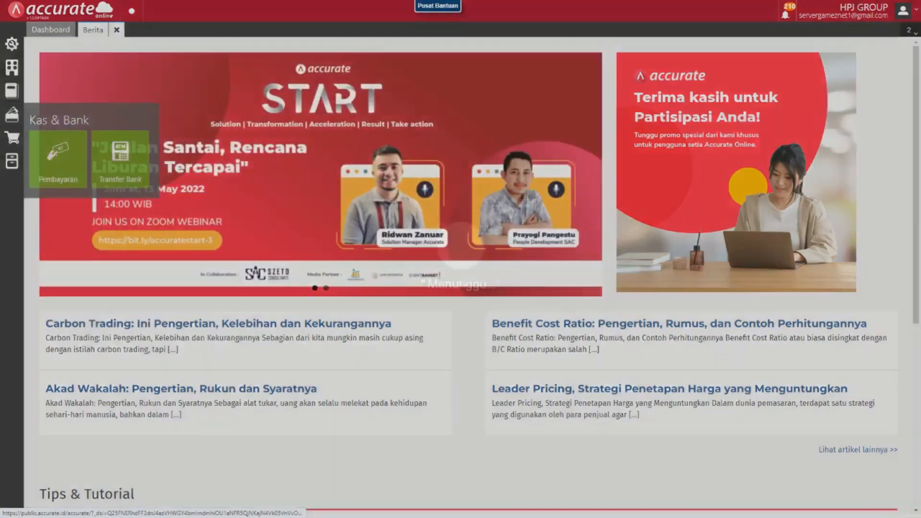
left_click(121, 159)
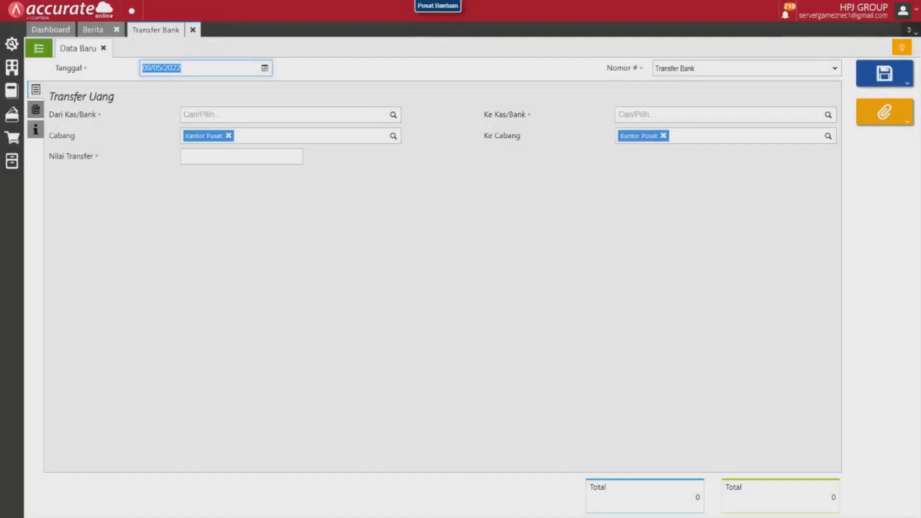
left_click(264, 68)
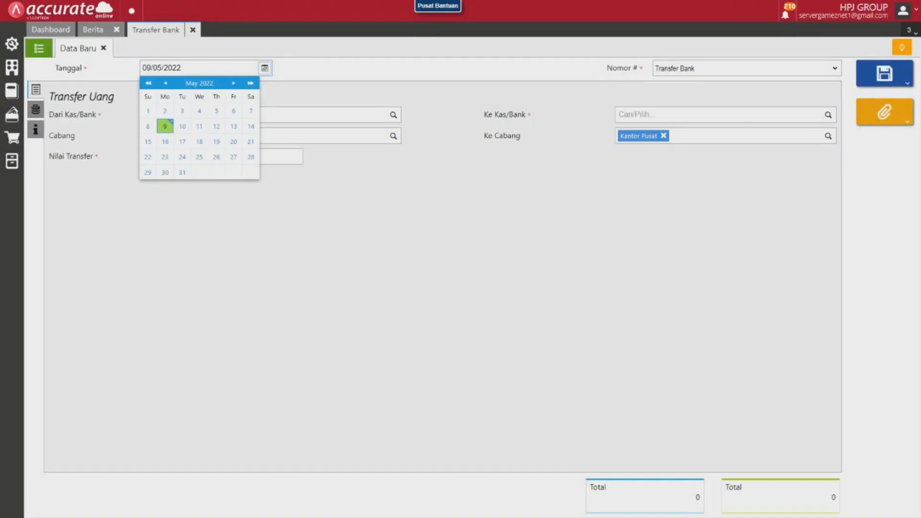
left_click(265, 68)
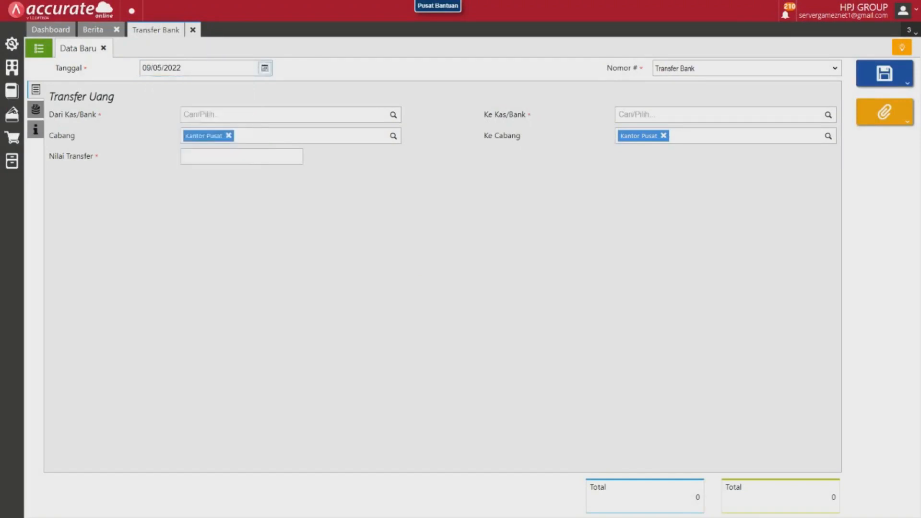
Set the transfer's source account to Kas Znet 1 and its source branch to ZNET 1.
left_click(285, 115)
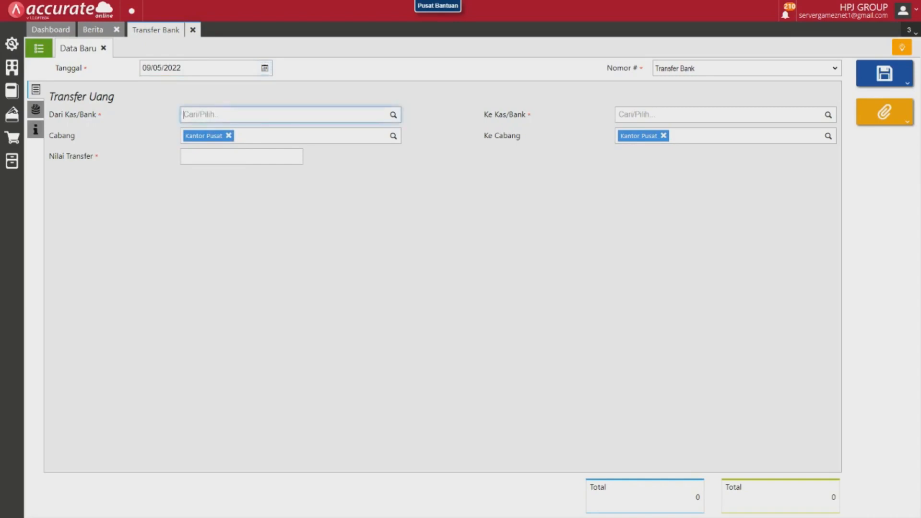
type("kas zne")
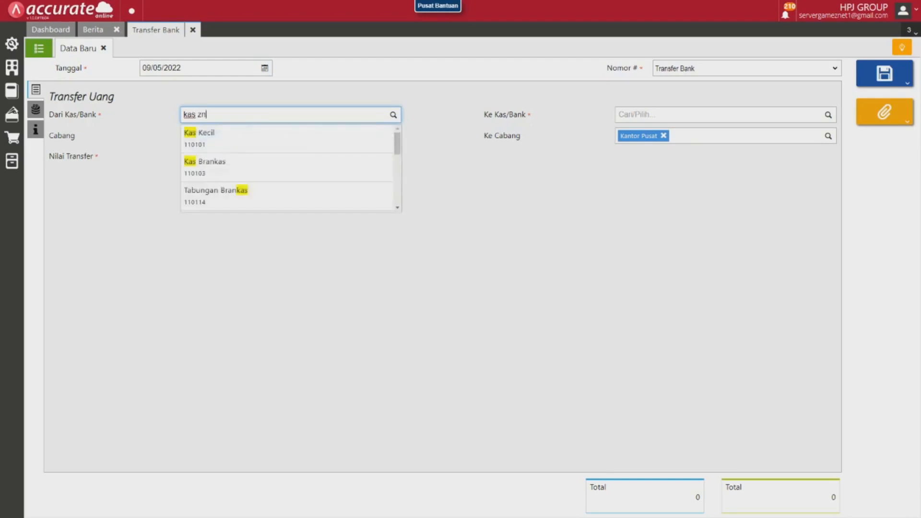
type("t")
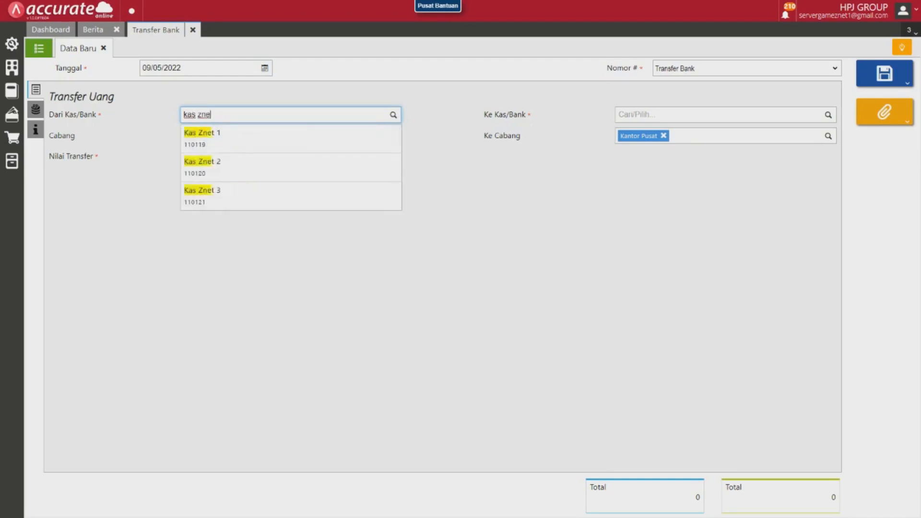
key("Return")
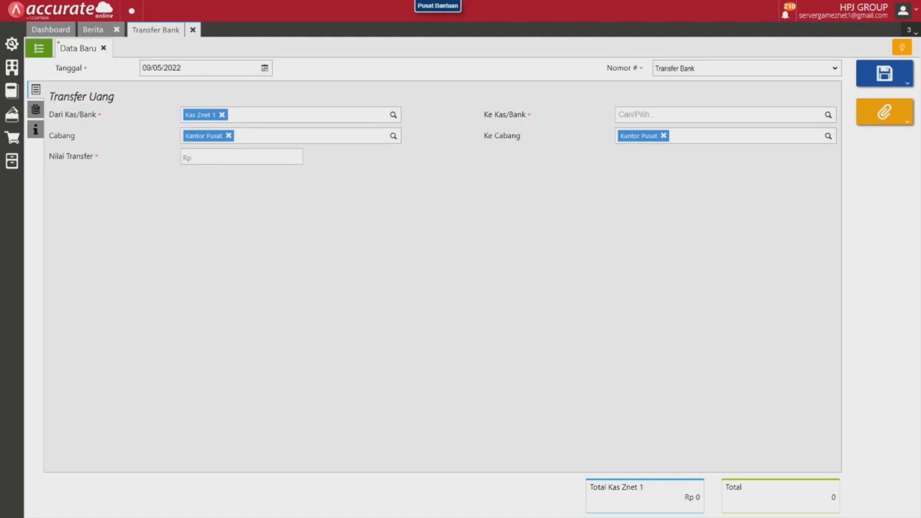
left_click(229, 136)
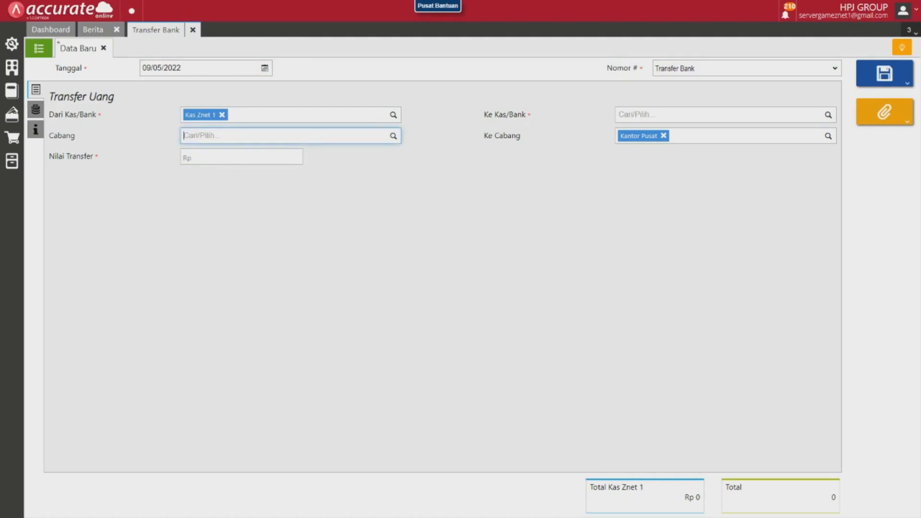
type("zne")
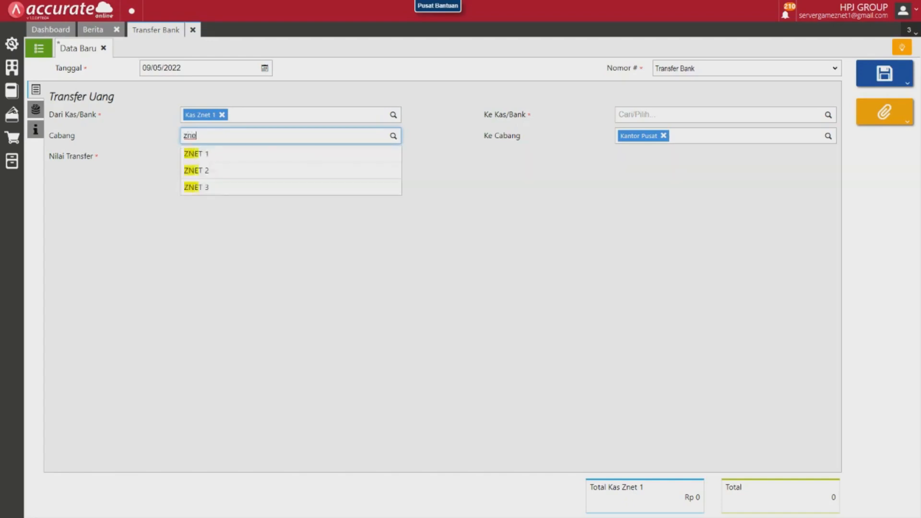
key("Return")
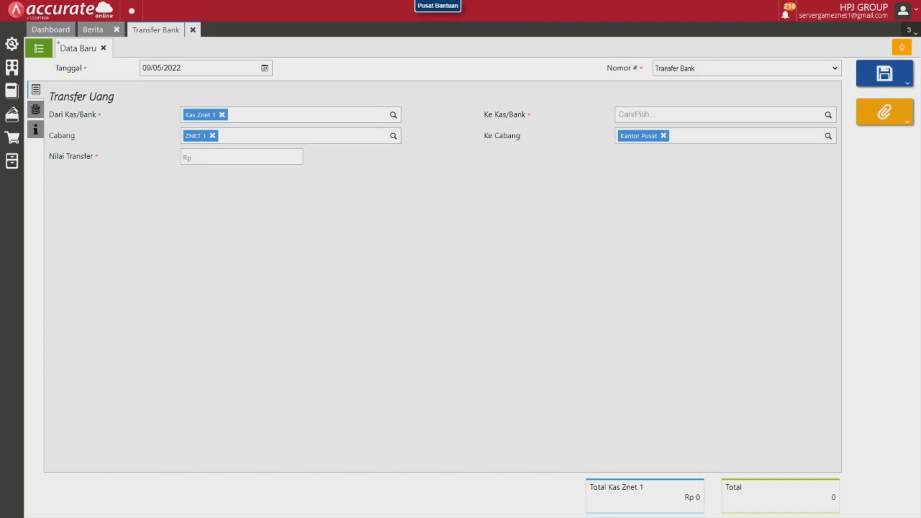
Set the transfer's destination account to BRI JOGJA and the transfer amount to Rp 2.634.000.
left_click(680, 114)
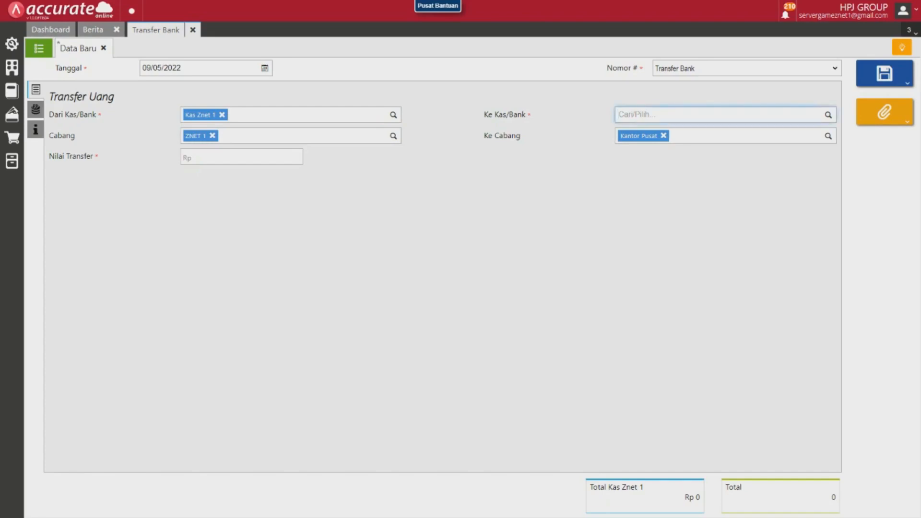
type("bri j")
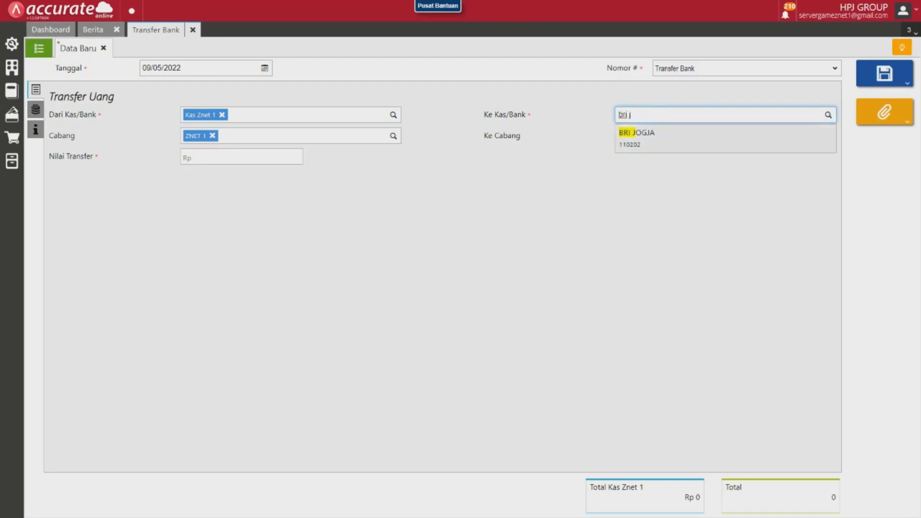
key("Return")
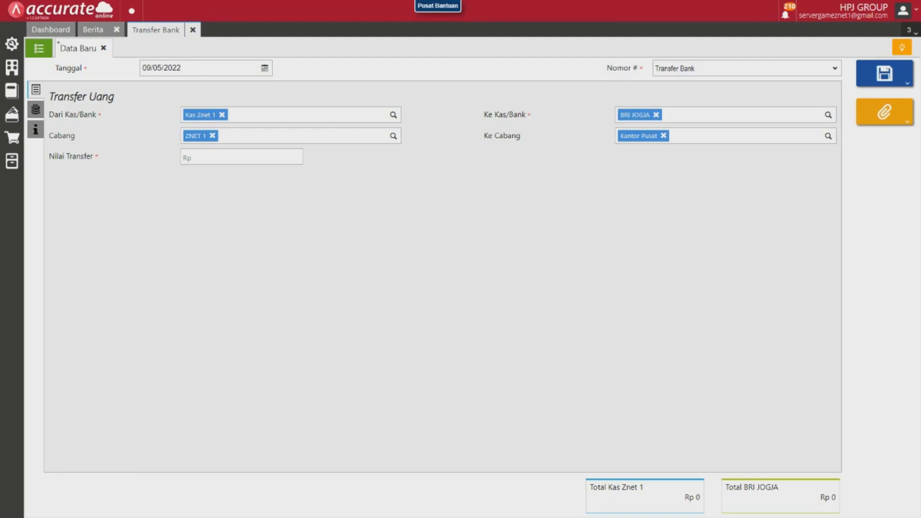
left_click(242, 157)
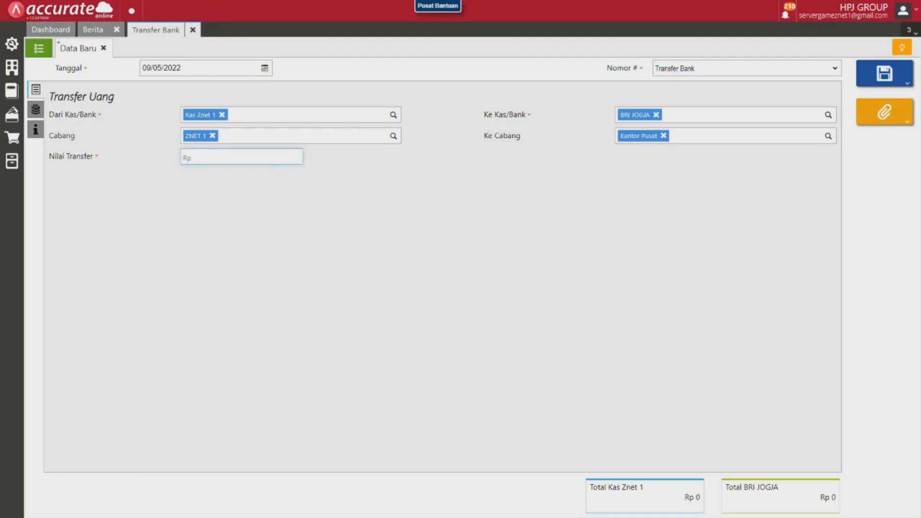
type("2.634.000")
key("Tab")
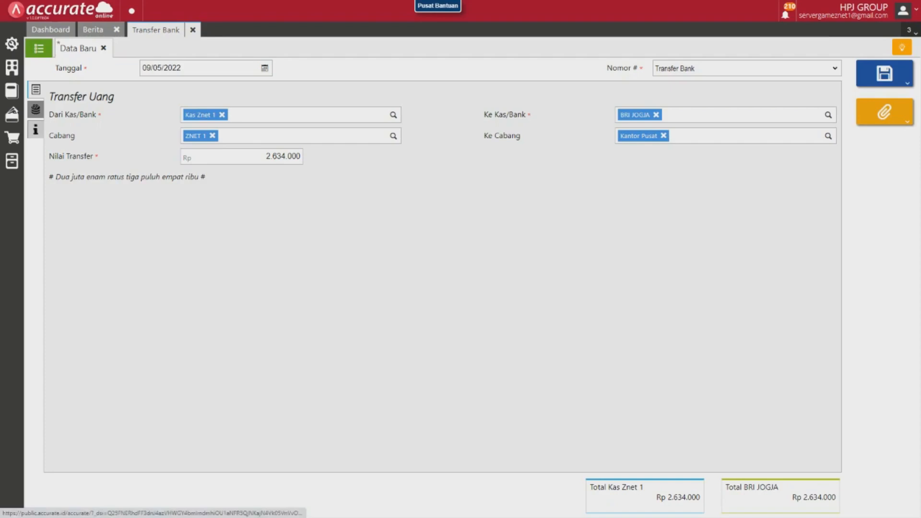
Enter "setor pendapatan znet 1" as the transfer's note (Catatan).
left_click(36, 130)
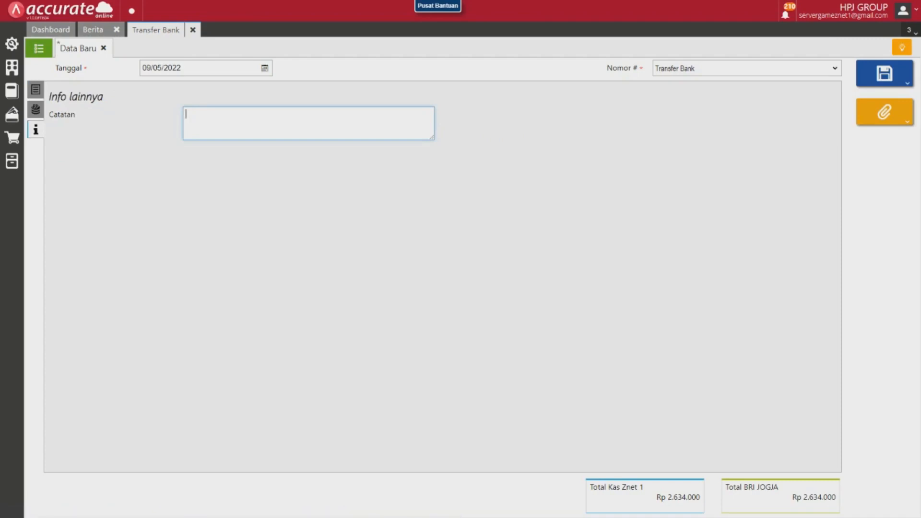
type("setor pendapatan z")
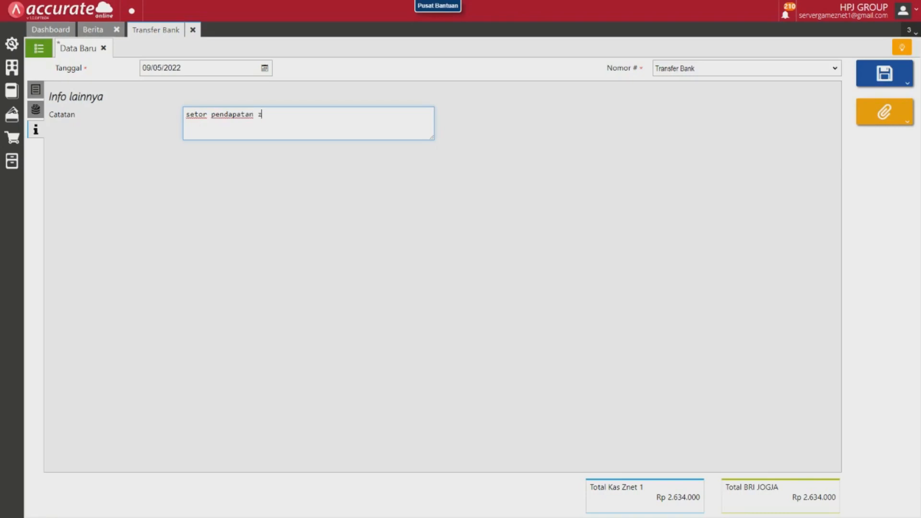
type("net 1")
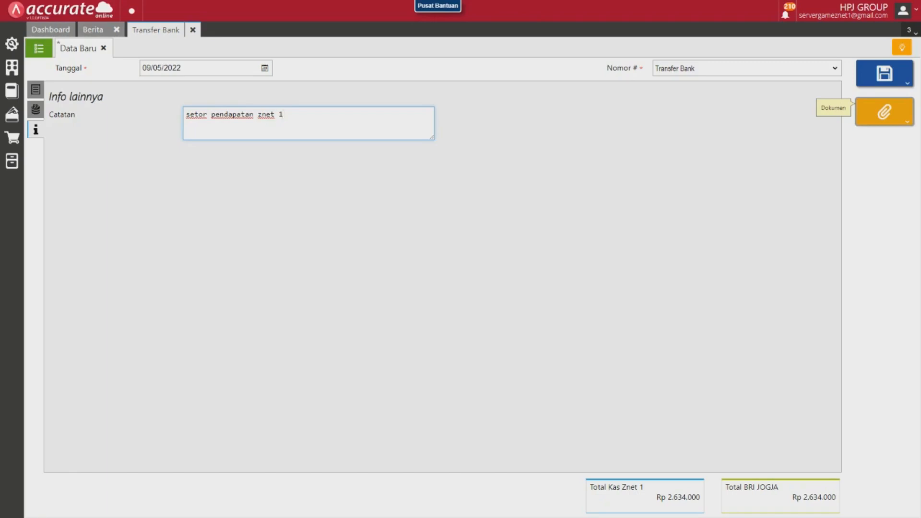
Start adding a document to the bank transfer with the description "slip transfer".
left_click(884, 112)
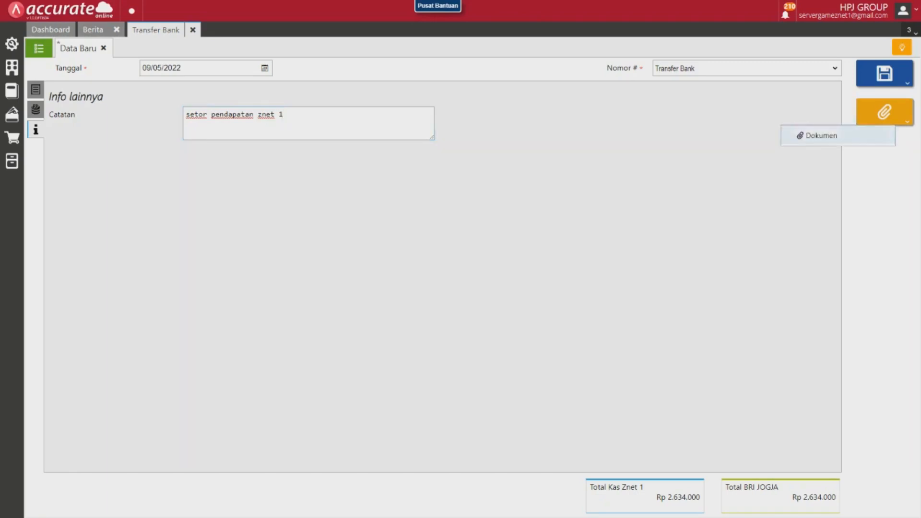
left_click(818, 138)
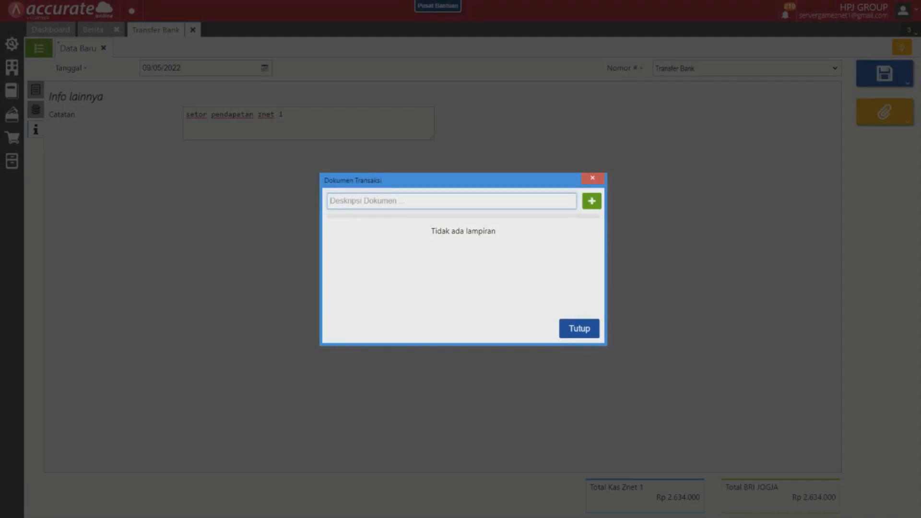
type("slip transfer")
Attach the file slip transfer.jpeg from the slip transfer folder in Documents.
left_click(591, 201)
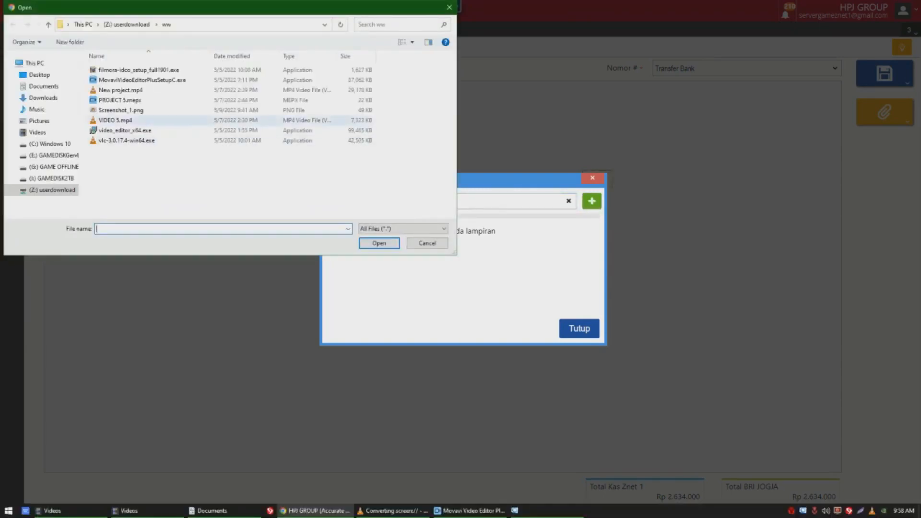
left_click(43, 87)
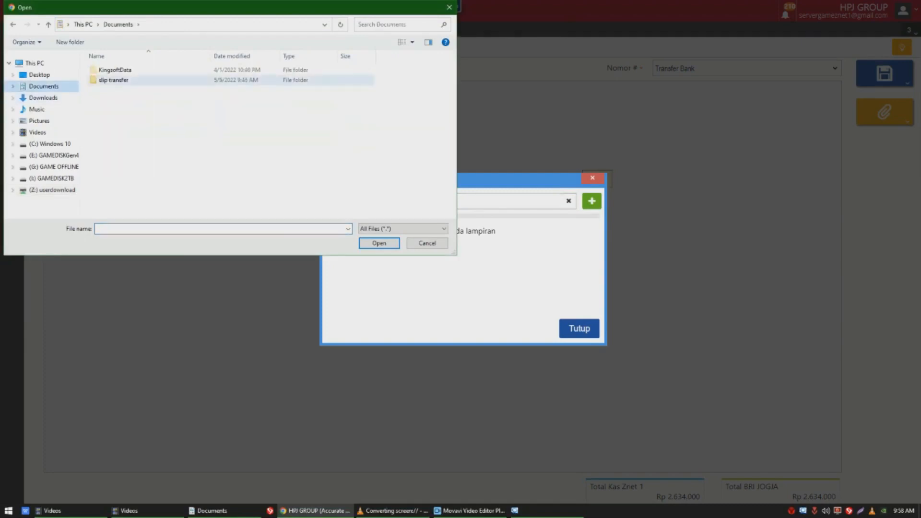
double_click(113, 80)
left_click(113, 80)
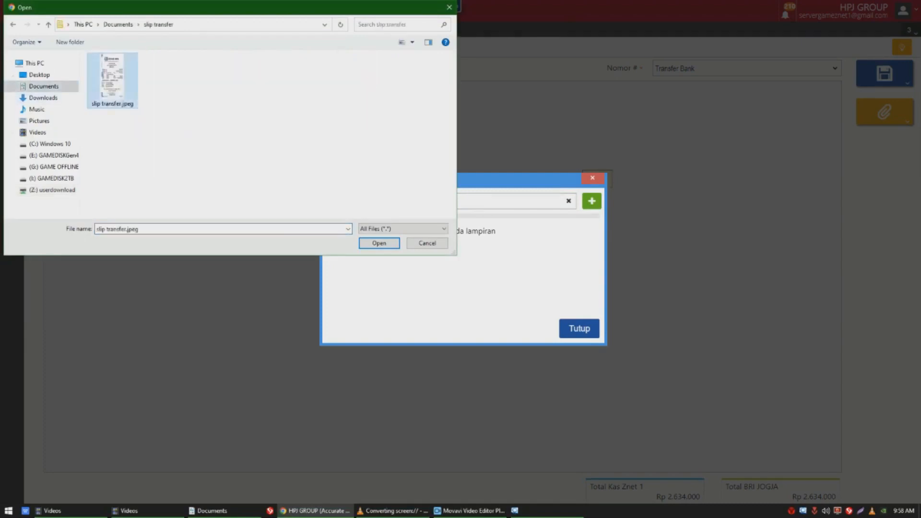
left_click(379, 243)
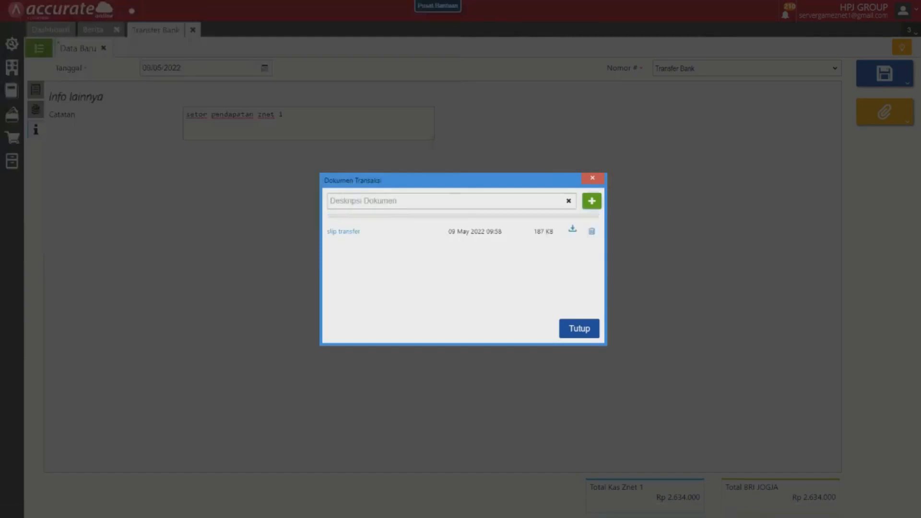
View the attached transfer slip to check it, and close the transaction documents.
left_click(343, 232)
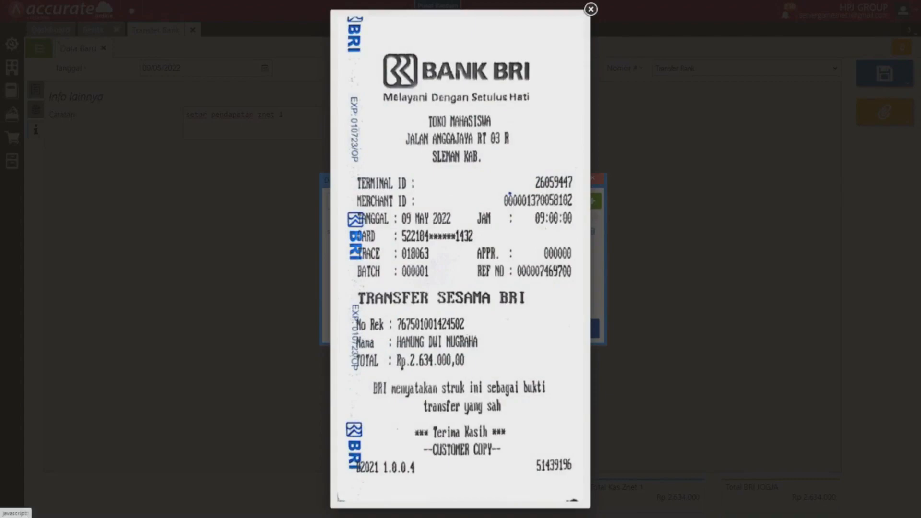
left_click(590, 9)
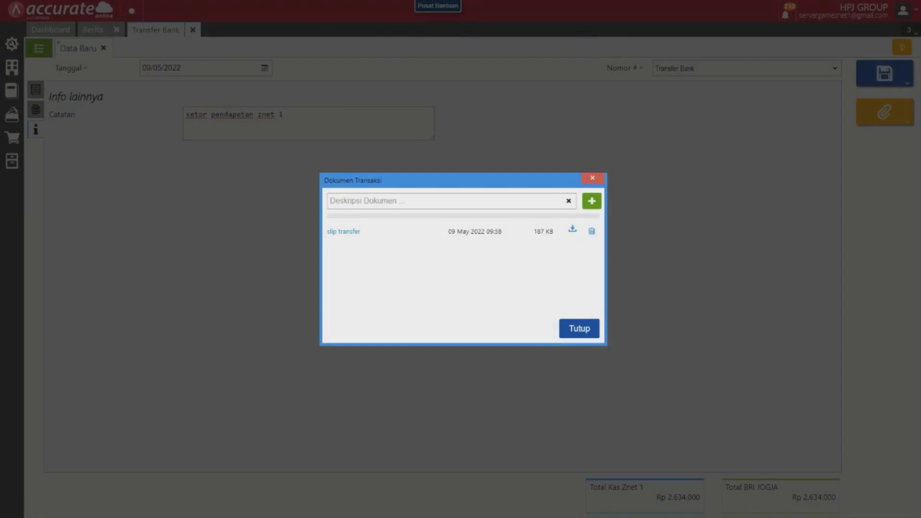
left_click(578, 329)
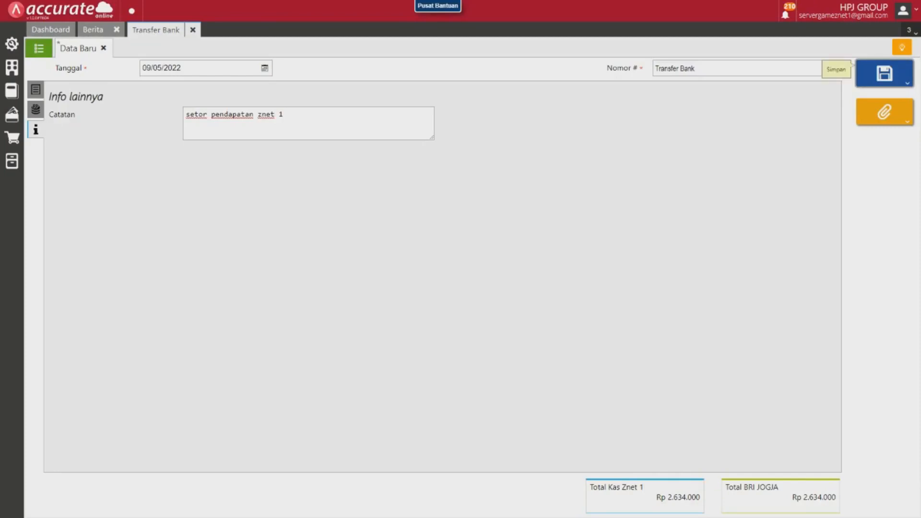
Submit the bank transfer for approval (Ajukan Persetujuan) as Urgent with the message "setor pendapatan znet 1".
left_click(907, 83)
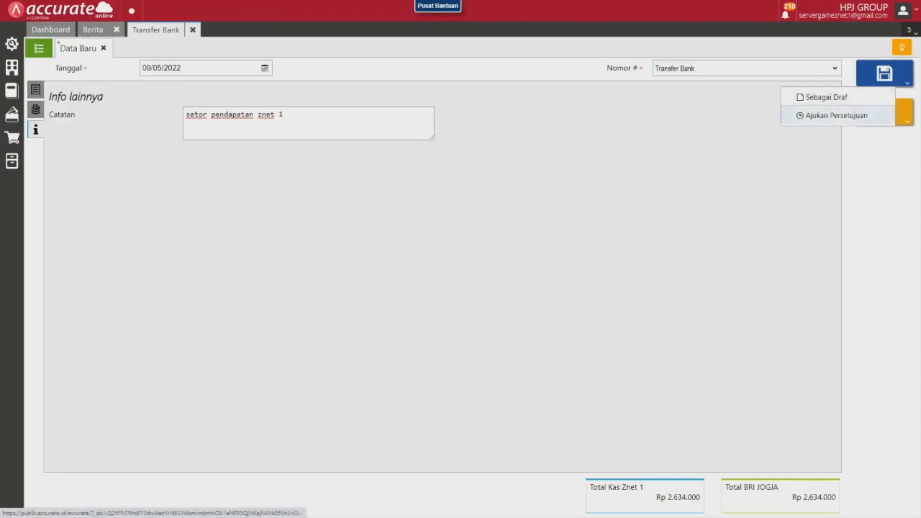
left_click(836, 115)
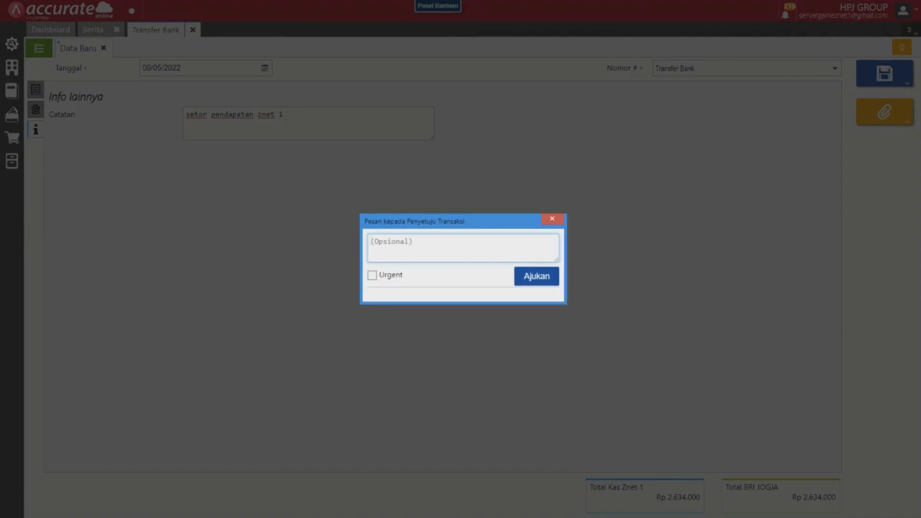
type("setor pendapat")
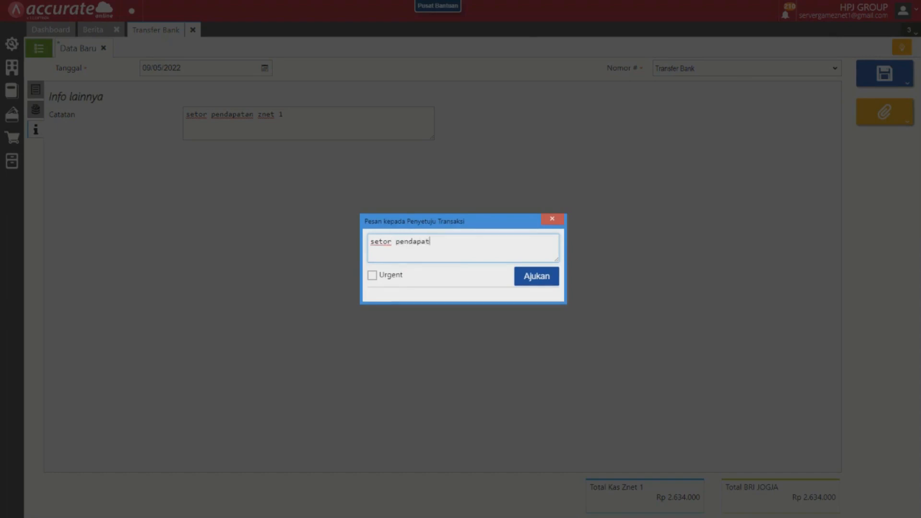
type("an znet 1")
left_click(372, 275)
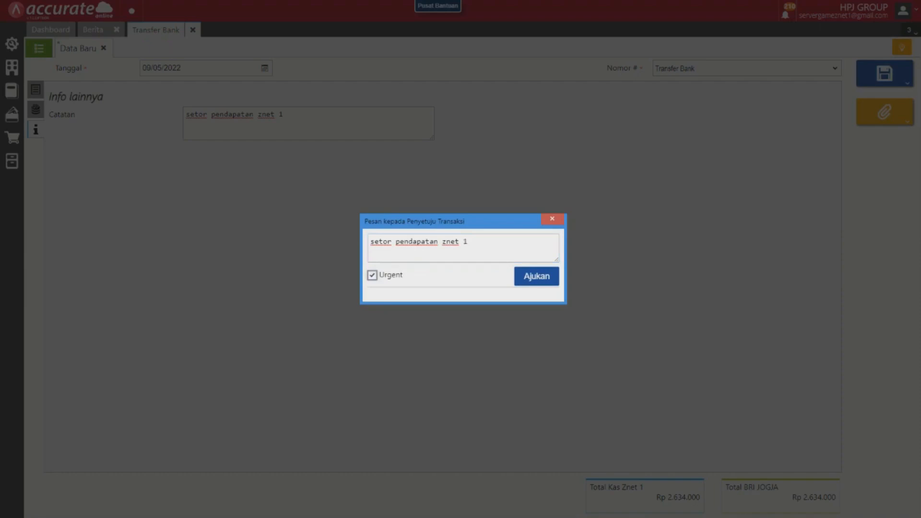
left_click(536, 276)
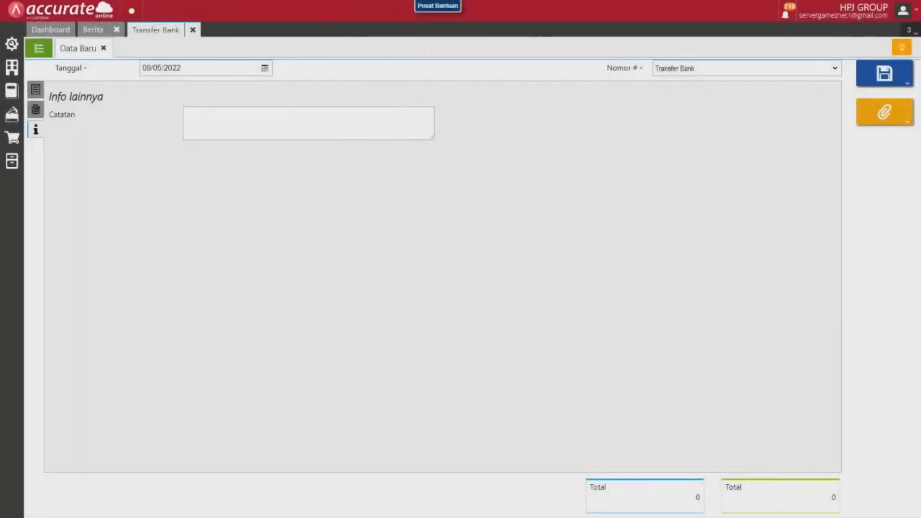